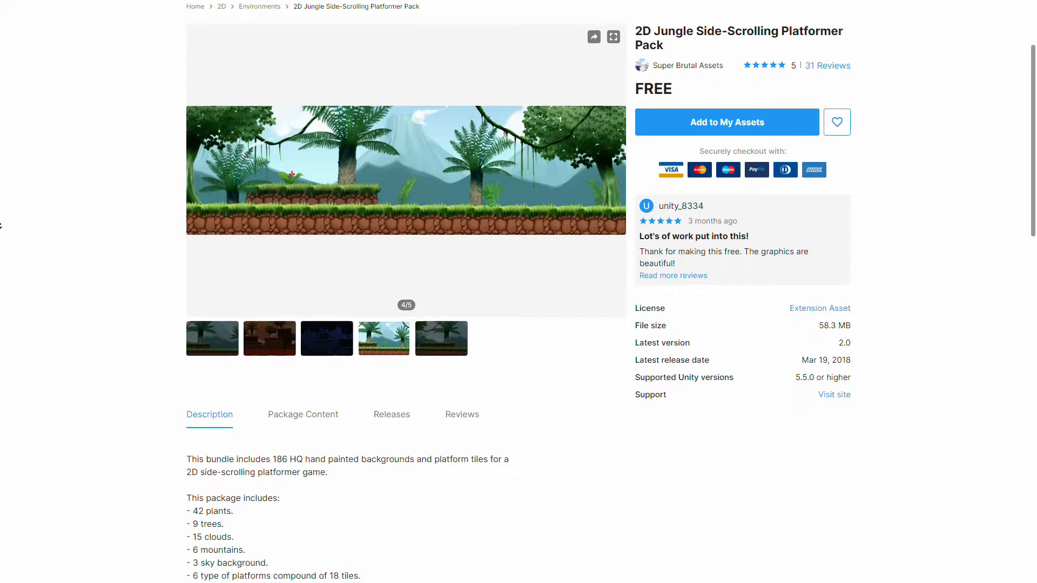
Examine the description and package contents of the 2D Jungle Side-Scrolling Platformer Pack.
scroll(1, 225, "down", 1)
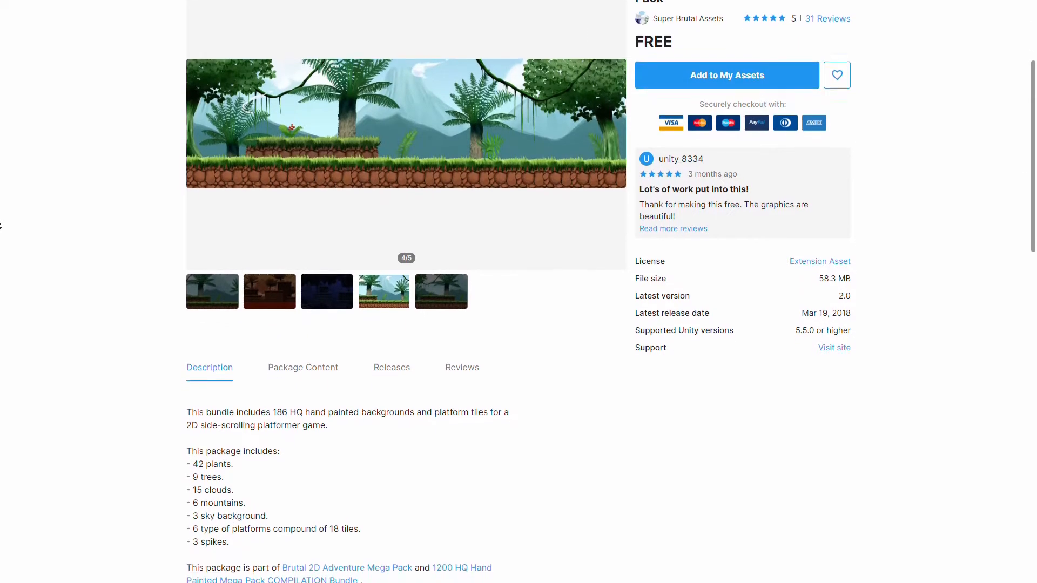
scroll(1, 226, "down", 1)
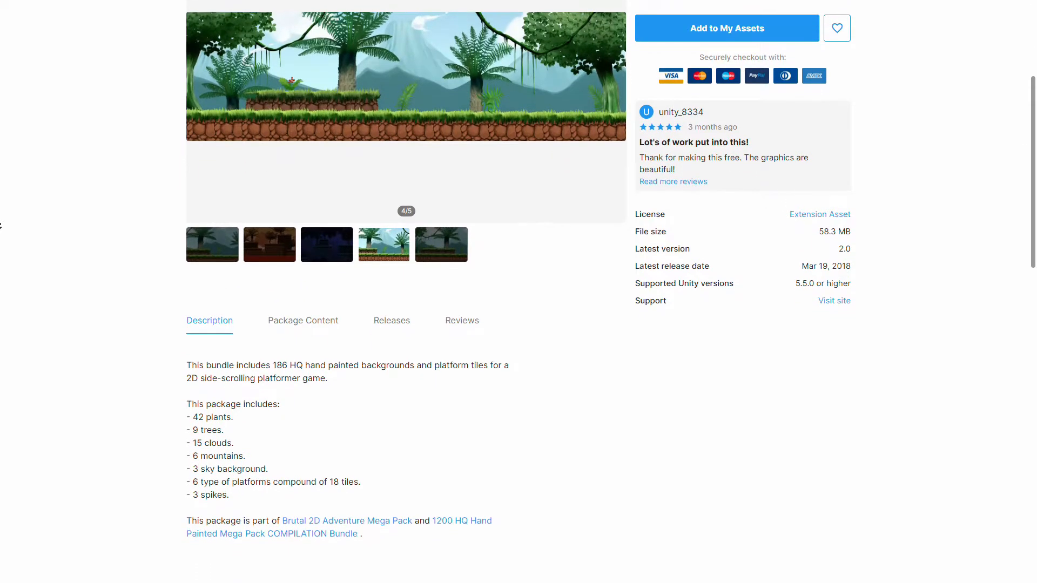
scroll(1, 226, "down", 1)
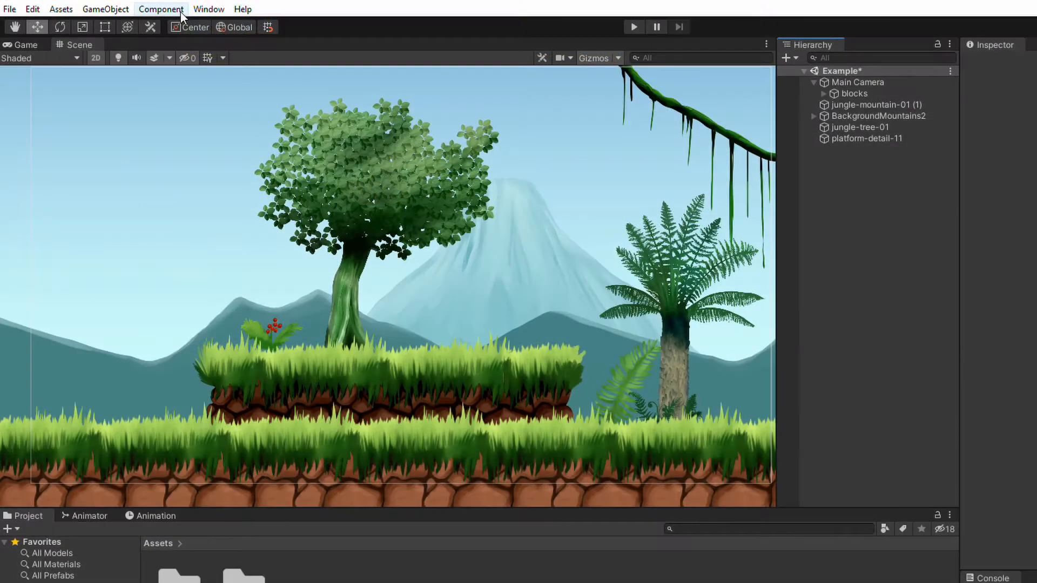
In the Package Manager, show the Unity Registry packages, search for the Universal render pipeline package and select it.
left_click(203, 10)
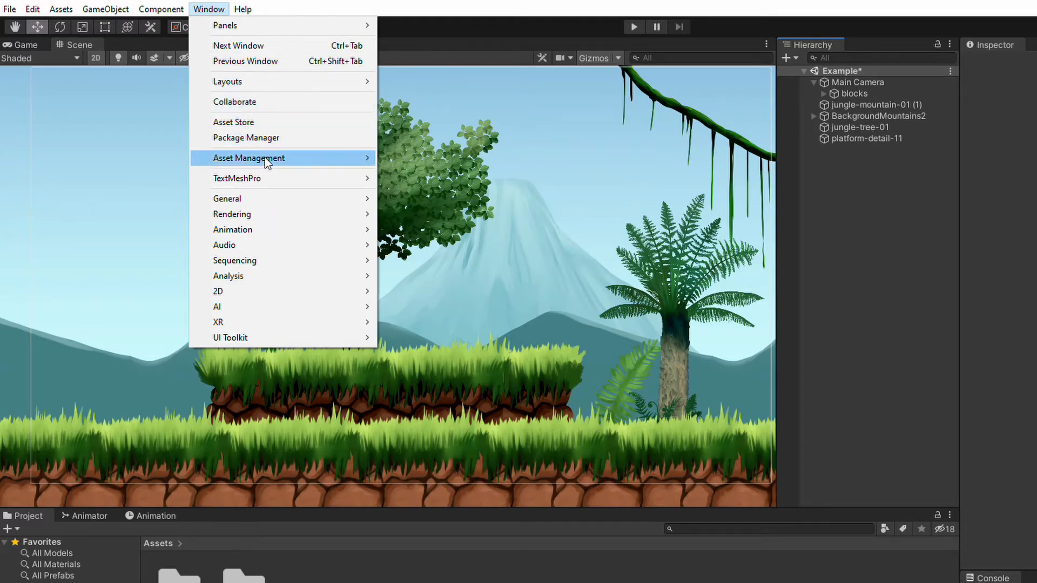
left_click(260, 138)
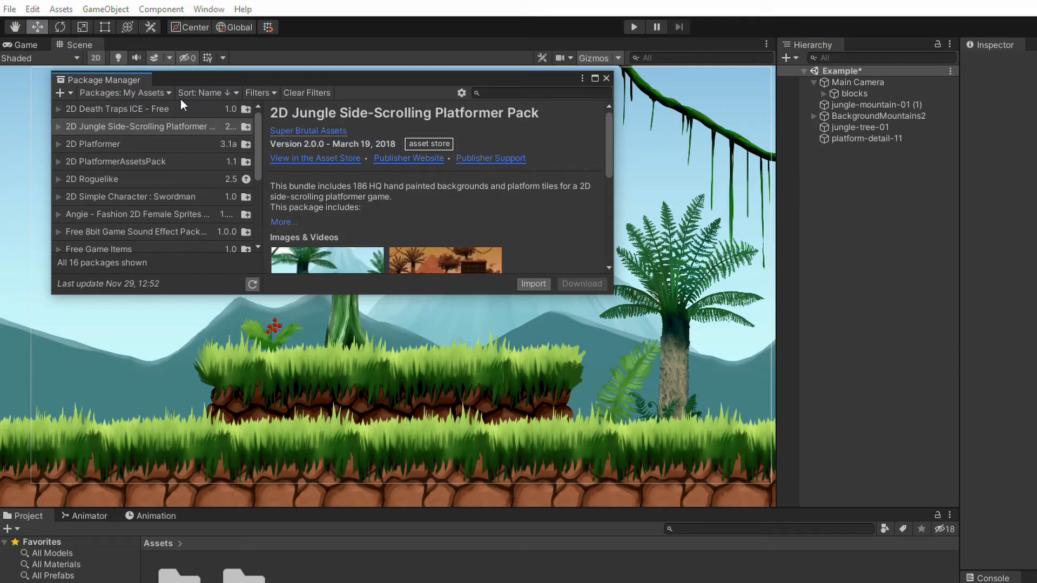
left_click(125, 93)
left_click(154, 109)
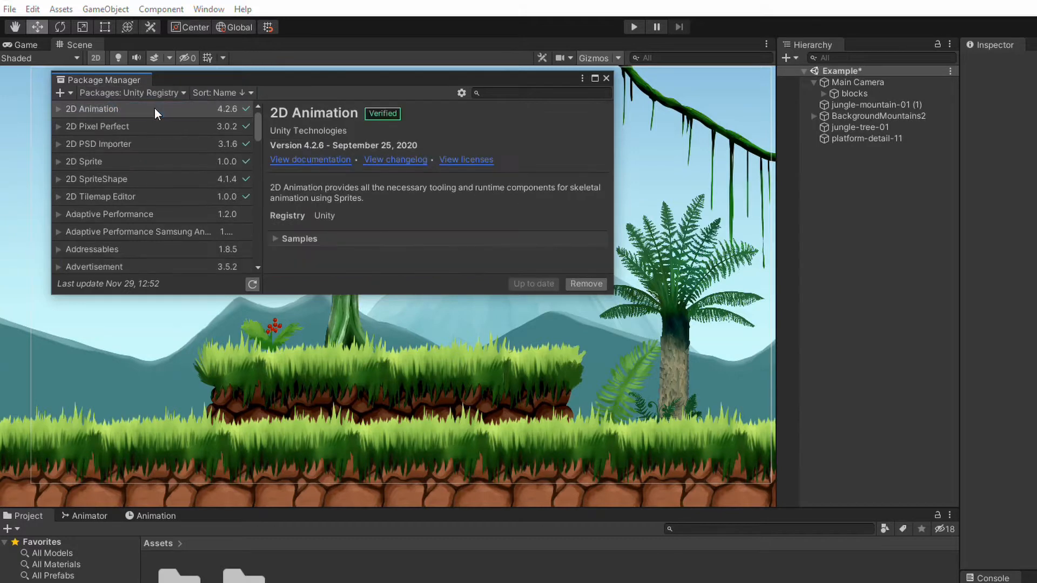
left_click(529, 94)
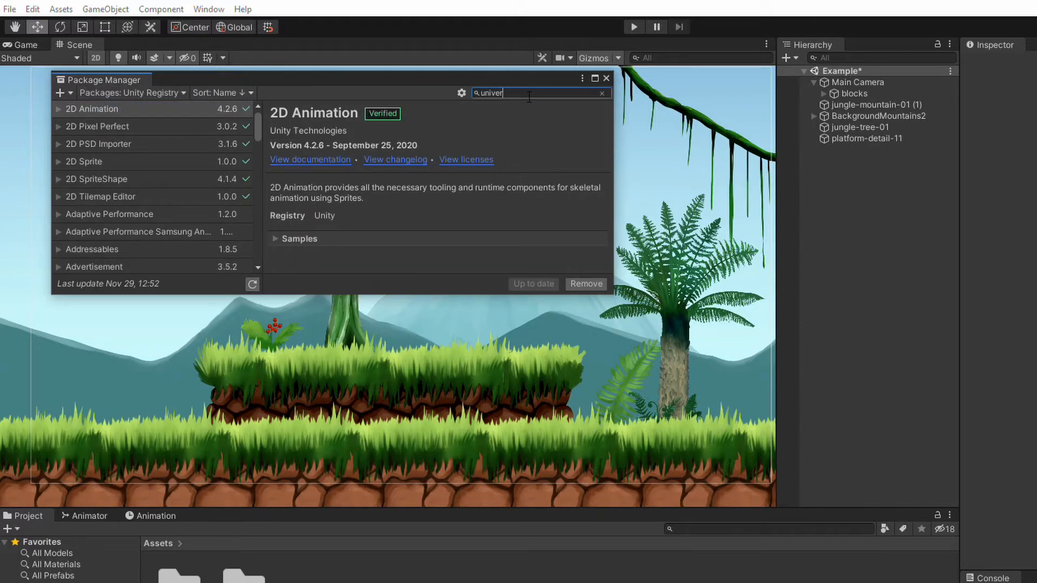
left_click(180, 110)
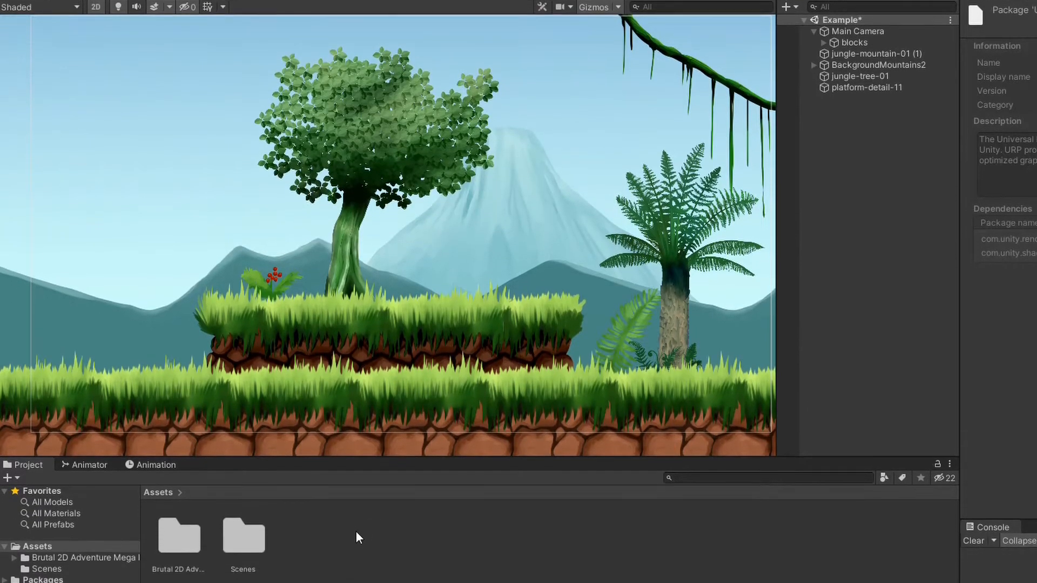
Create a Universal Render Pipeline Asset (Forward Renderer) in the Assets folder, and inspect the pipeline asset and its renderer.
right_click(355, 582)
left_click(418, 164)
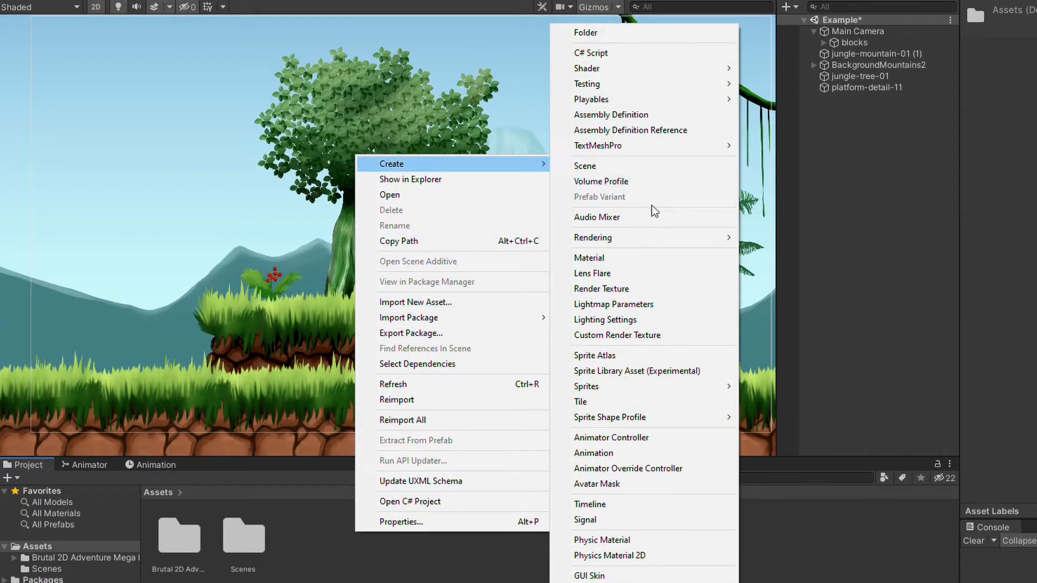
mouse_move(716, 239)
mouse_move(821, 238)
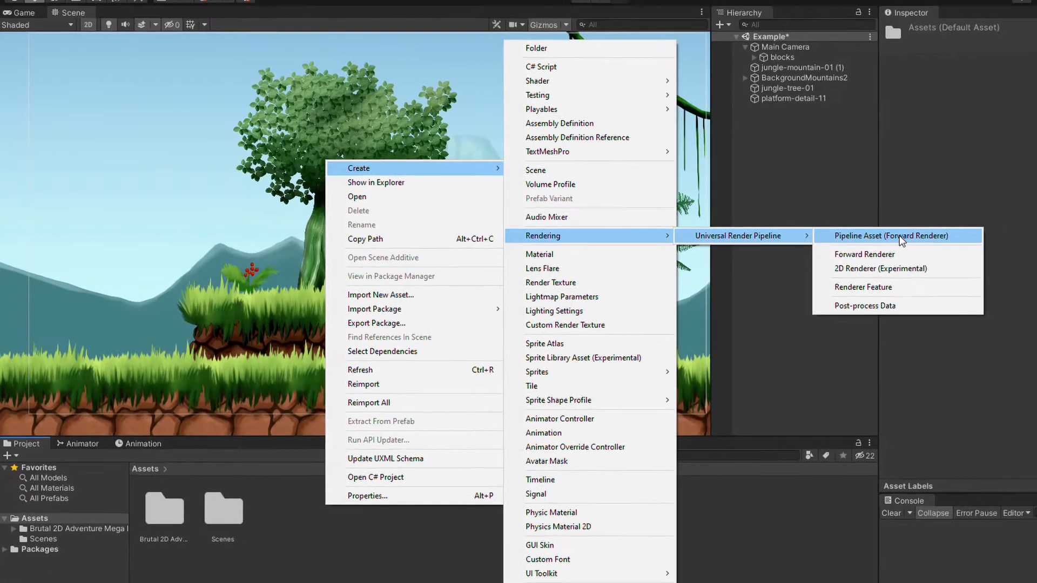
left_click(983, 238)
left_click(425, 439)
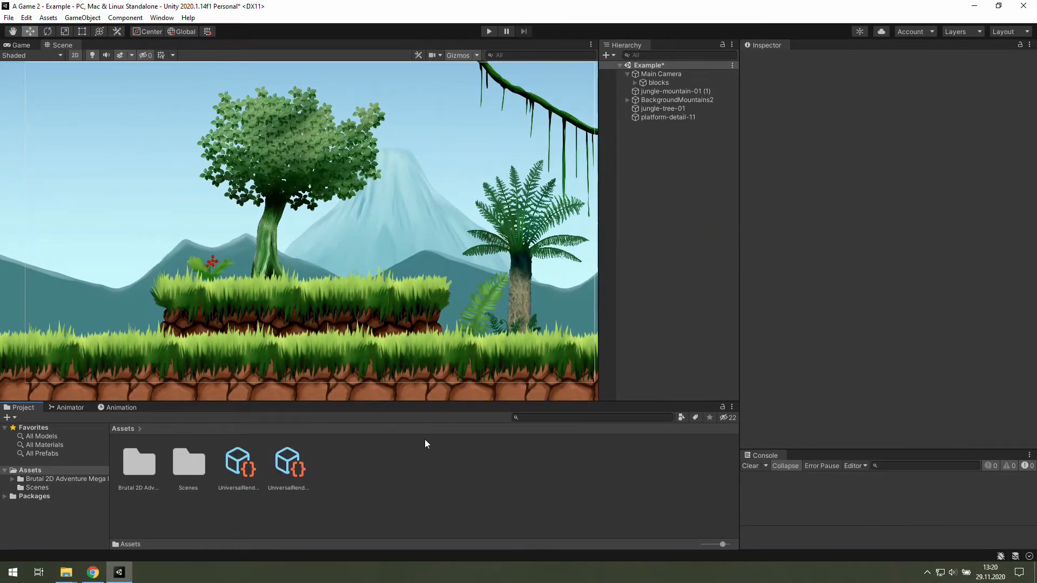
left_click(240, 465)
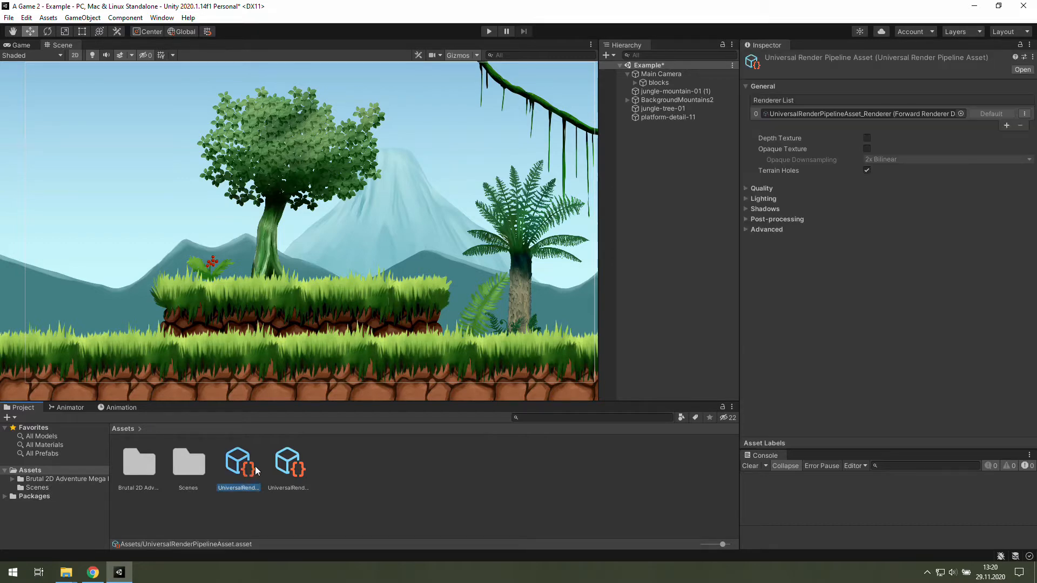
left_click(286, 466)
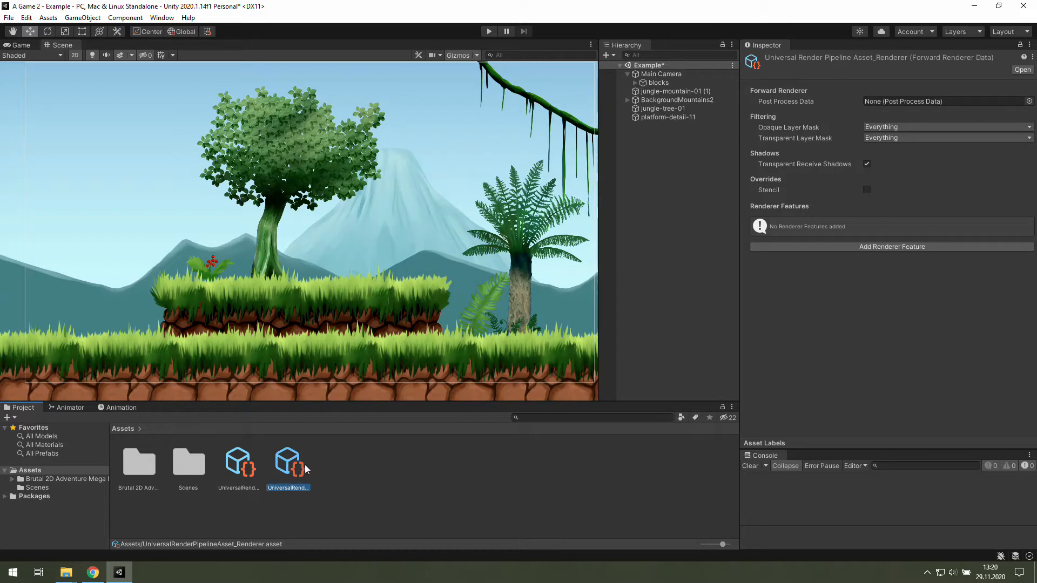
Create a 2D Renderer (Experimental) asset with its default name and assign it as renderer 0 in the pipeline asset's Renderer List.
right_click(331, 470)
mouse_move(378, 181)
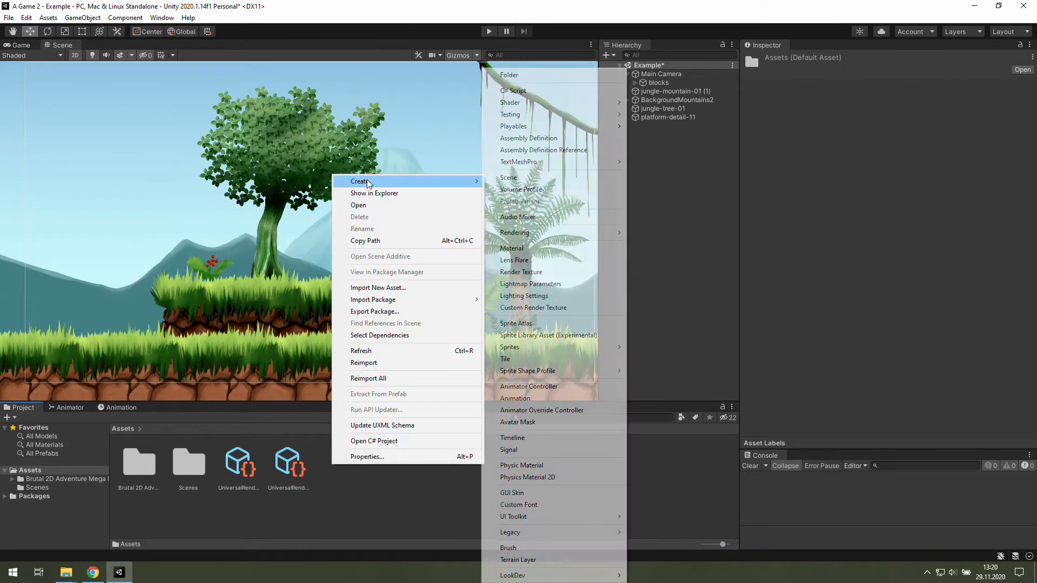
mouse_move(542, 234)
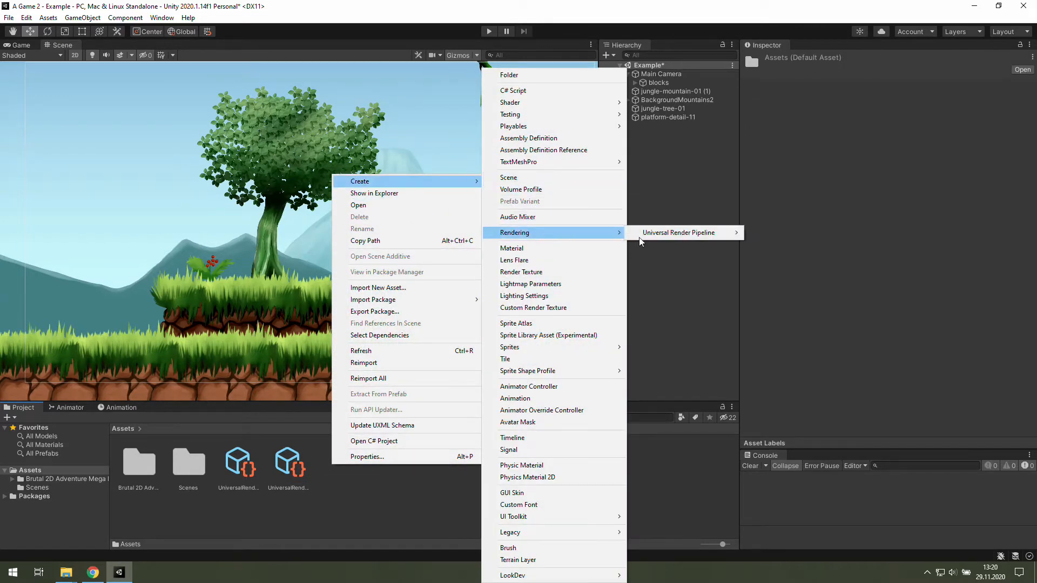
mouse_move(660, 238)
left_click(781, 261)
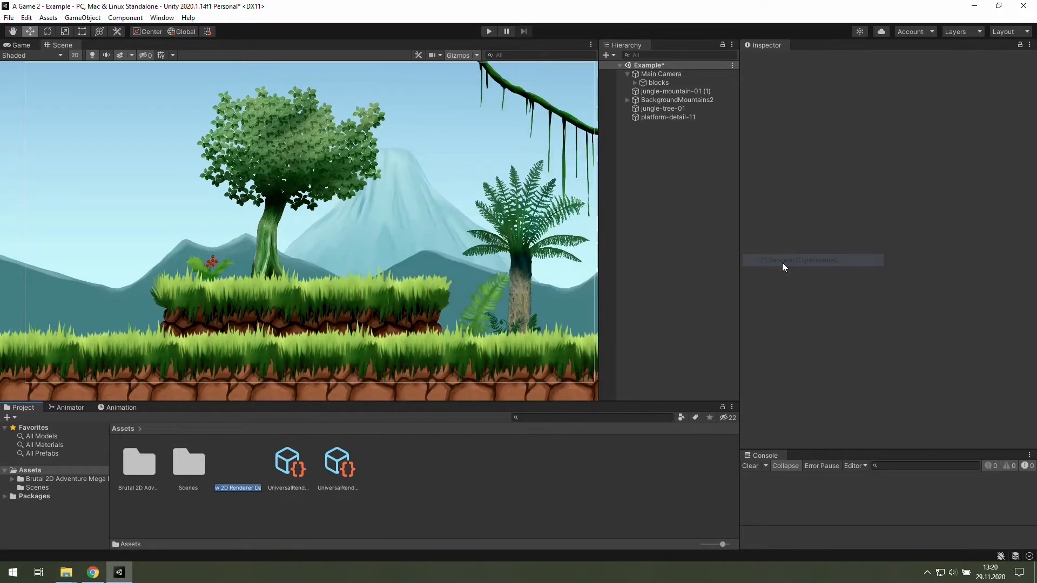
key("Return")
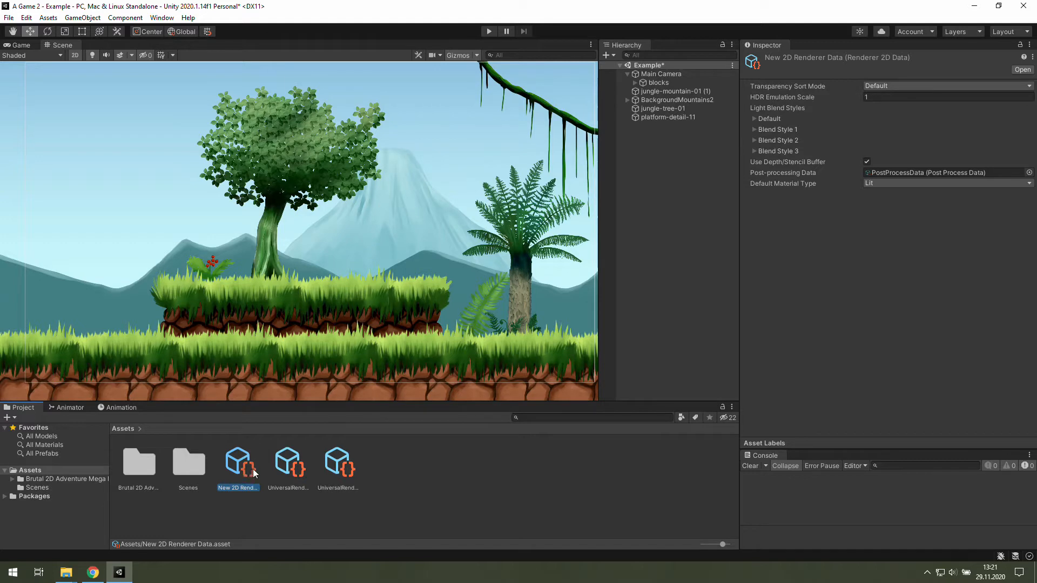
left_click(288, 464)
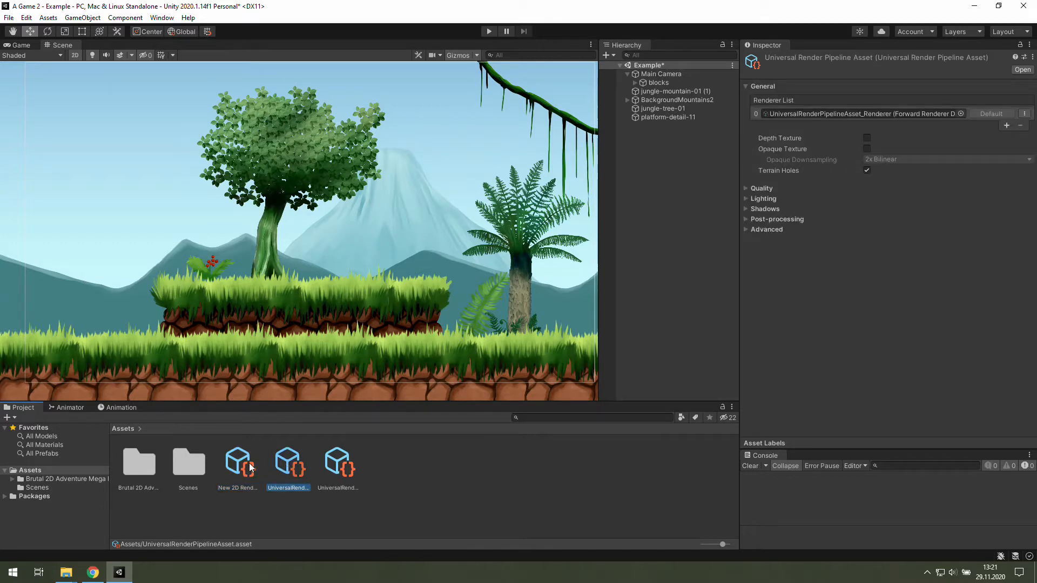
left_click_drag(250, 467, 798, 114)
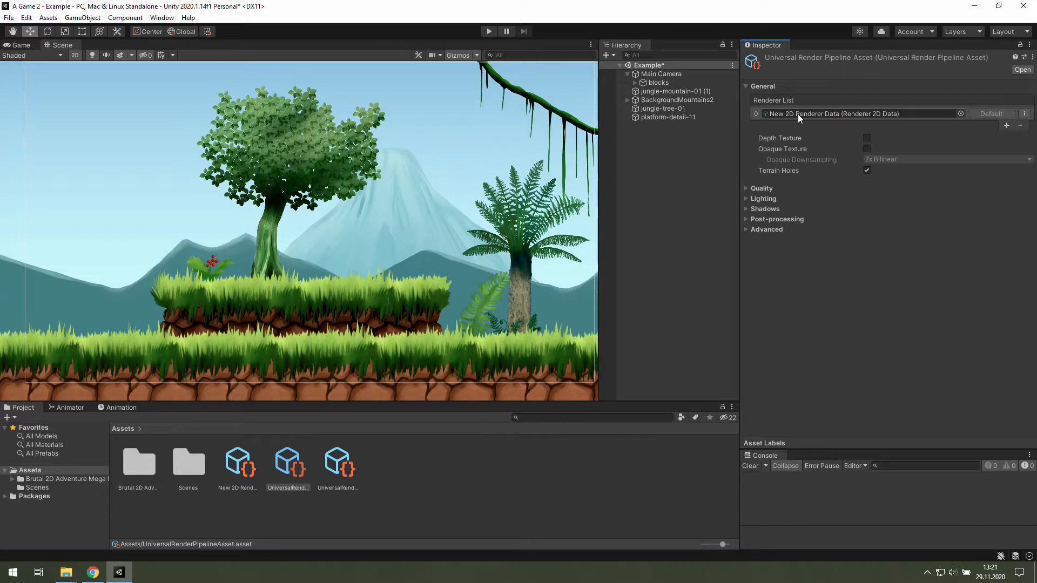
Assign UniversalRenderPipelineAsset as the Scriptable Render Pipeline in the project's Graphics settings and close the settings.
left_click(26, 18)
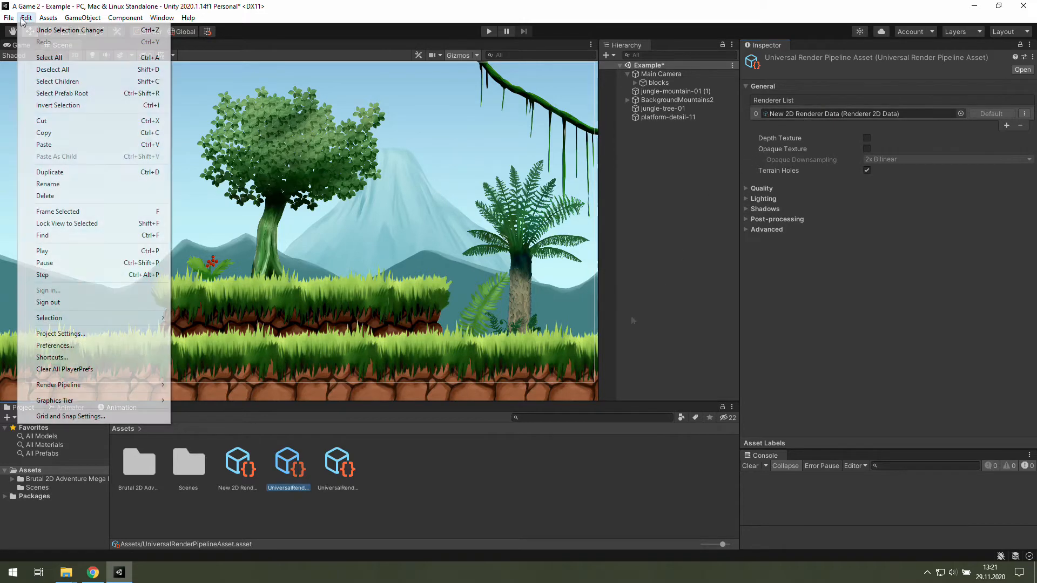
left_click(87, 334)
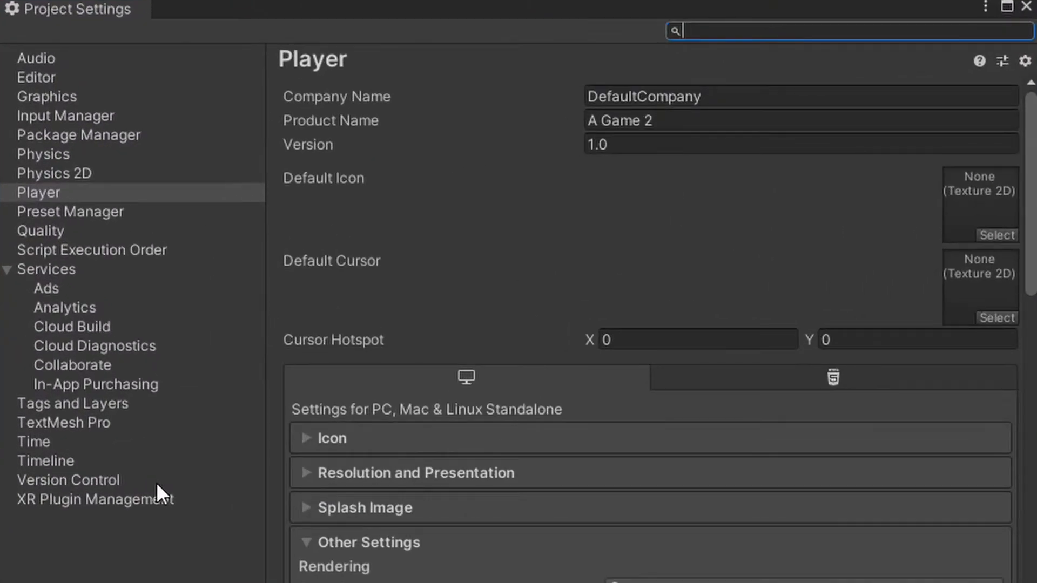
left_click(47, 96)
left_click_drag(378, 581, 649, 121)
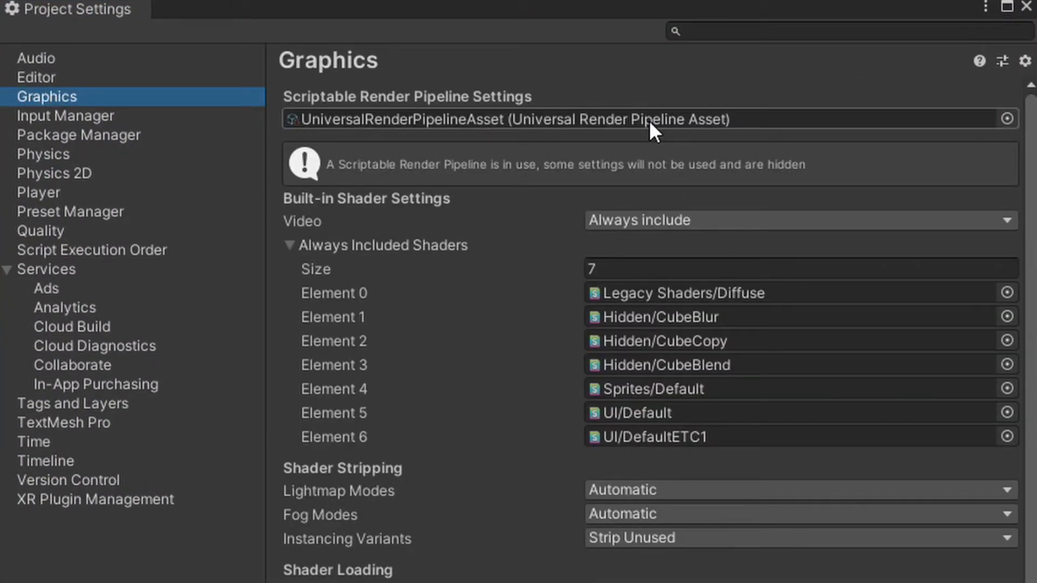
left_click(1026, 11)
Upgrade the open scene to the 2D Renderer (Experimental) of the Universal Render Pipeline.
left_click(26, 17)
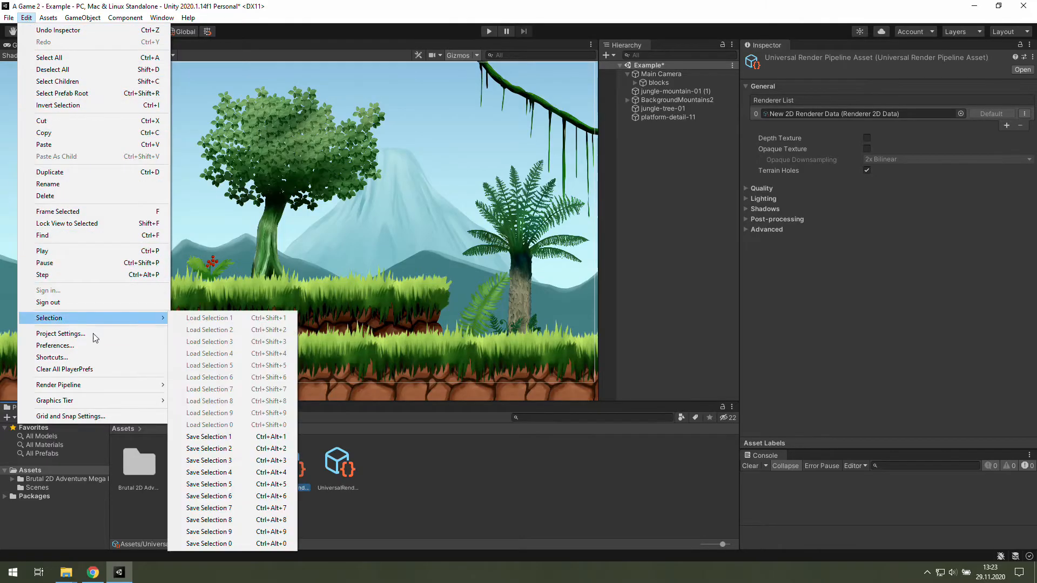
mouse_move(95, 387)
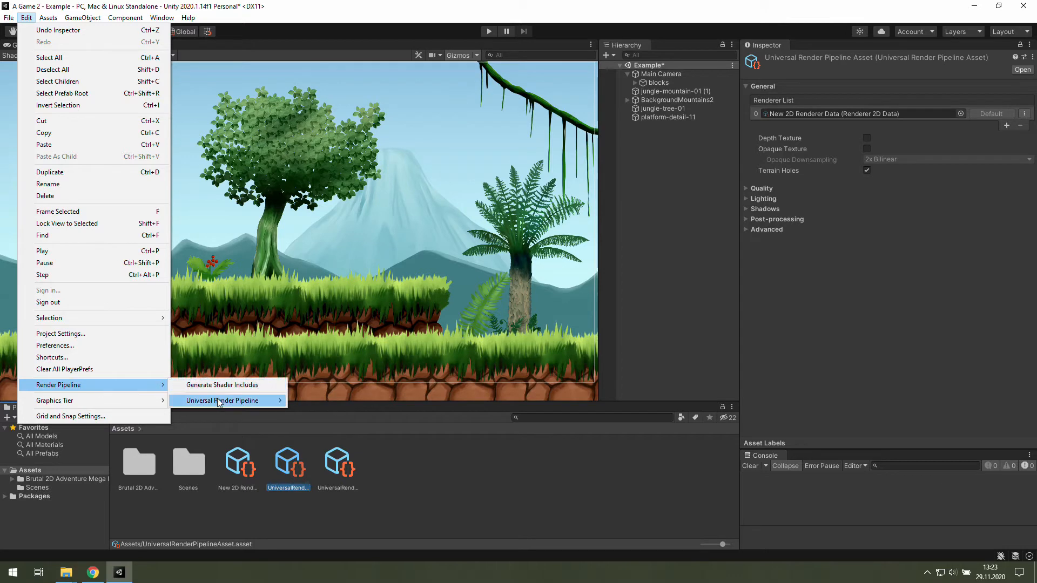
mouse_move(220, 403)
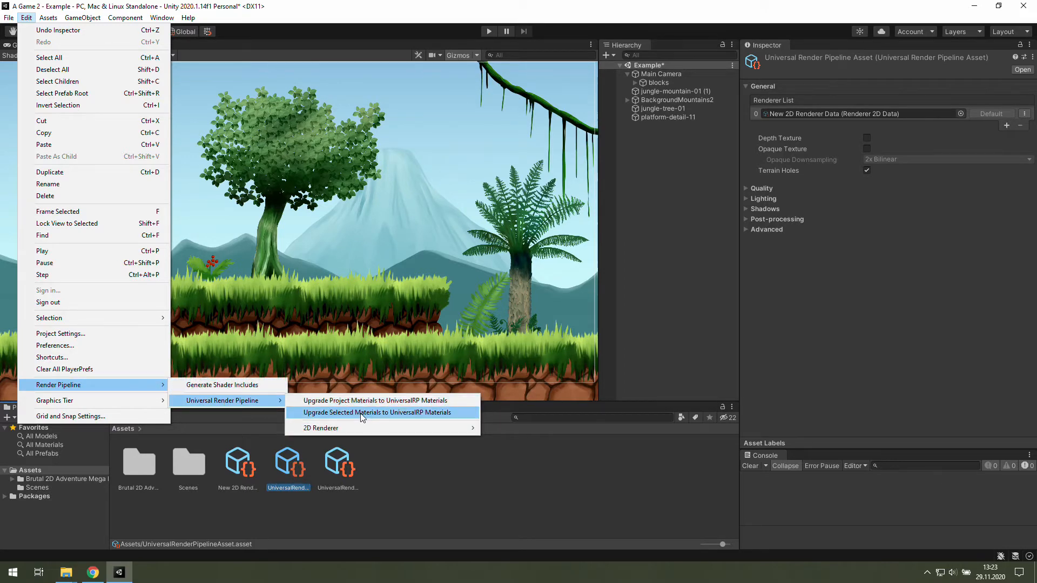
mouse_move(363, 429)
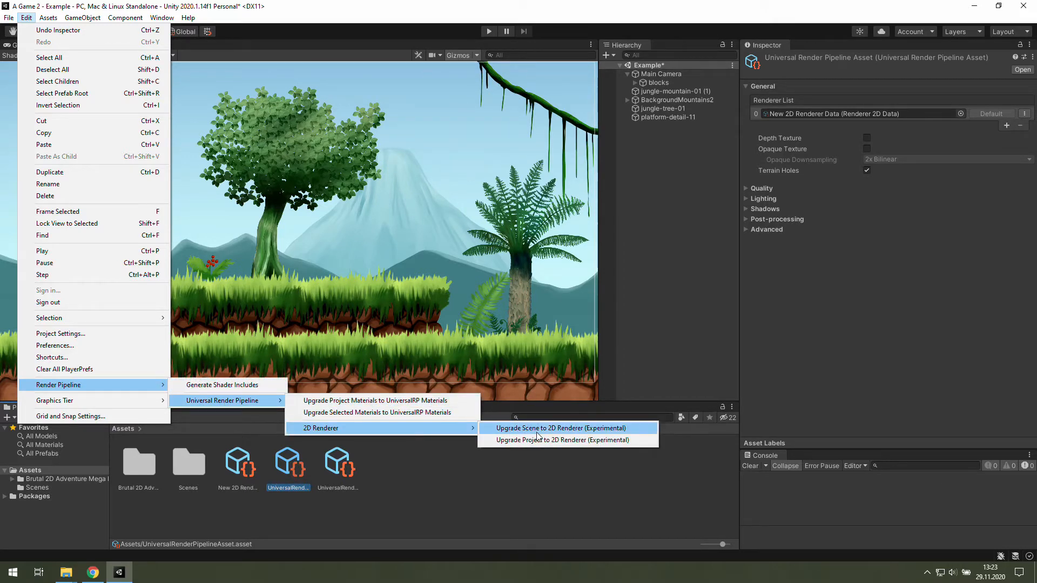
left_click(585, 429)
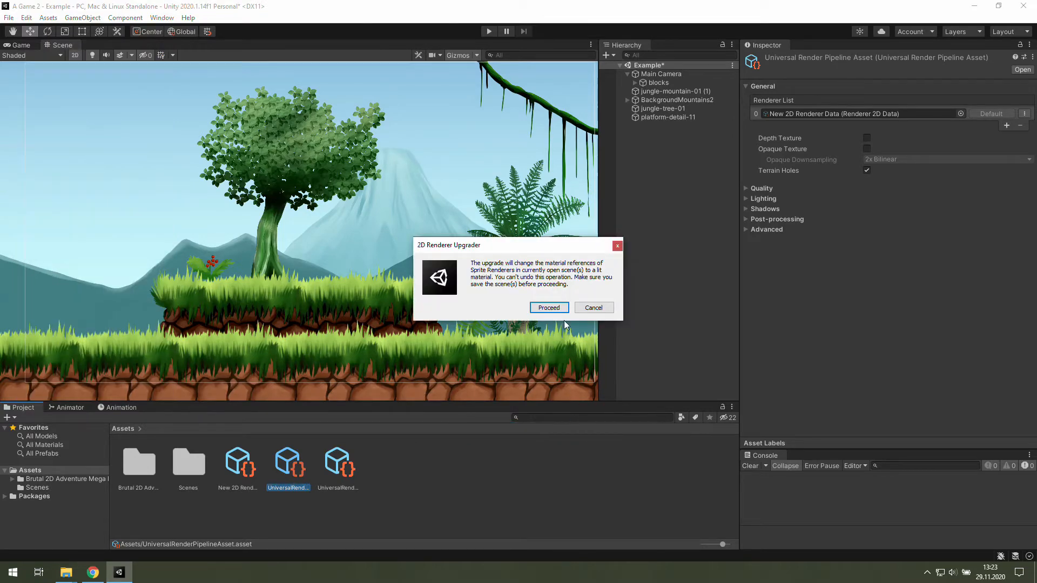
left_click(555, 307)
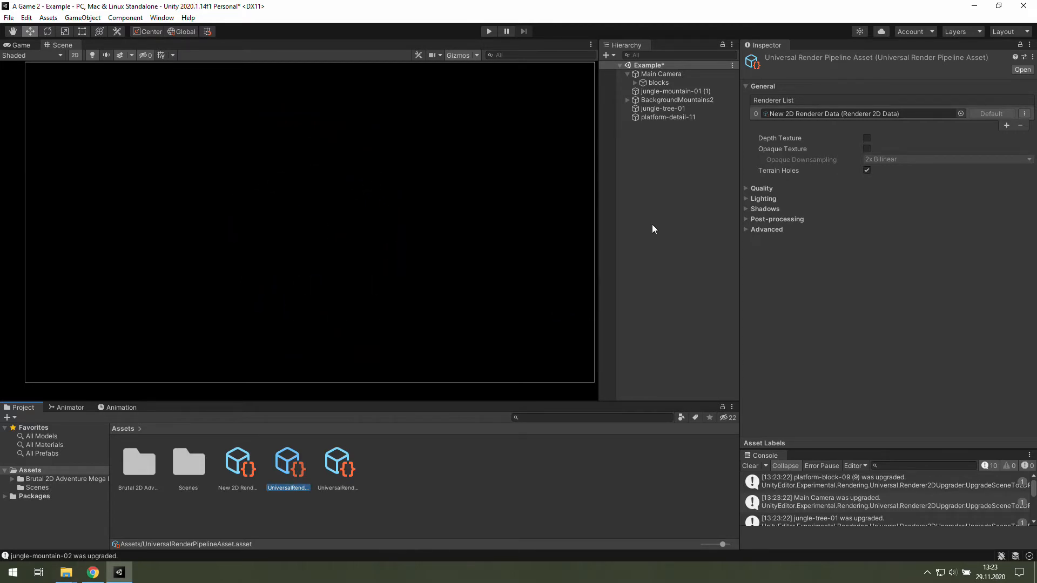
Inspect the material assigned to the Sprite Renderer of jungle-tree-01.
left_click(642, 179)
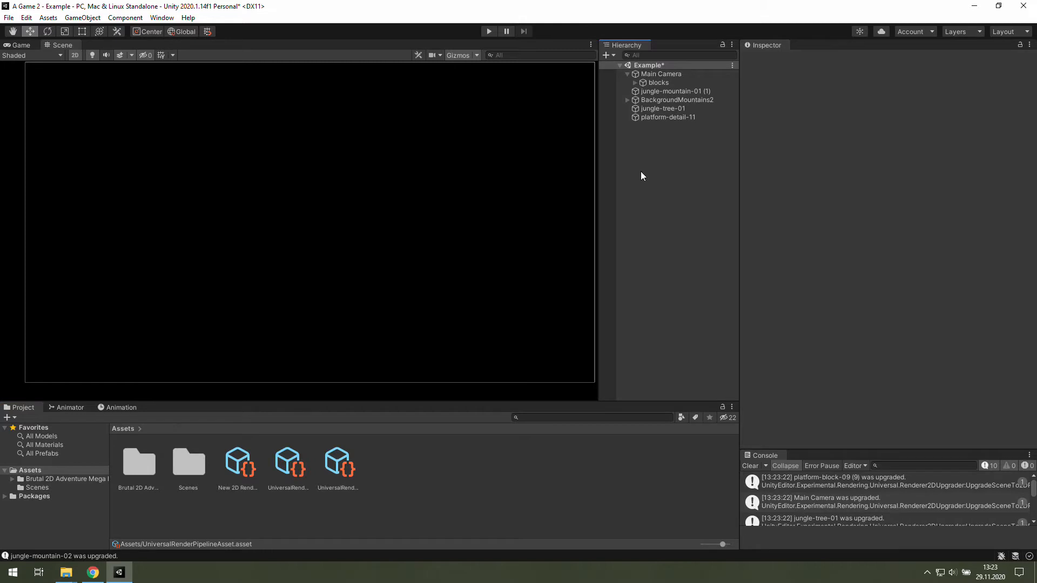
left_click(660, 110)
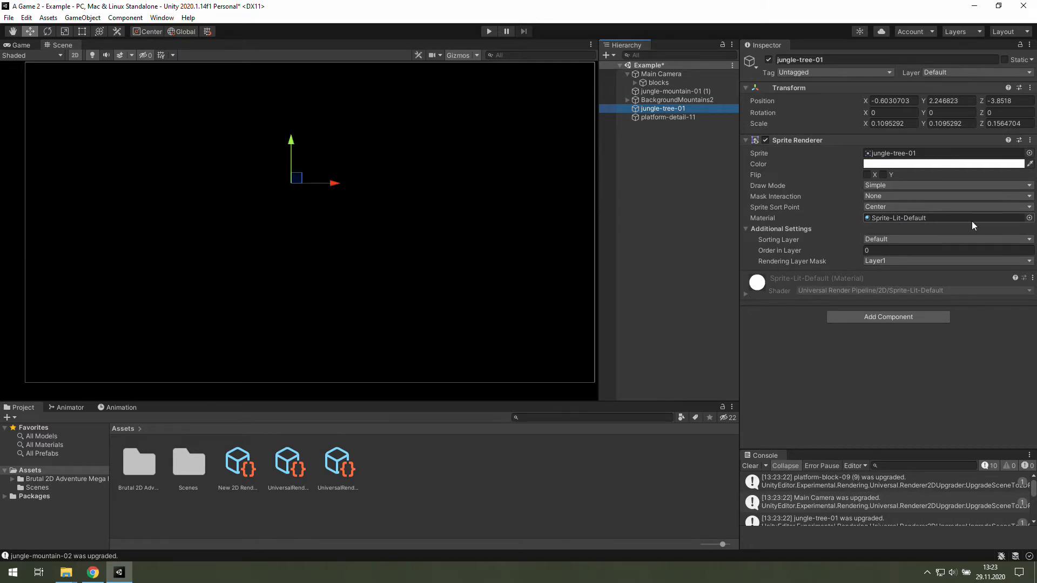
left_click(986, 218)
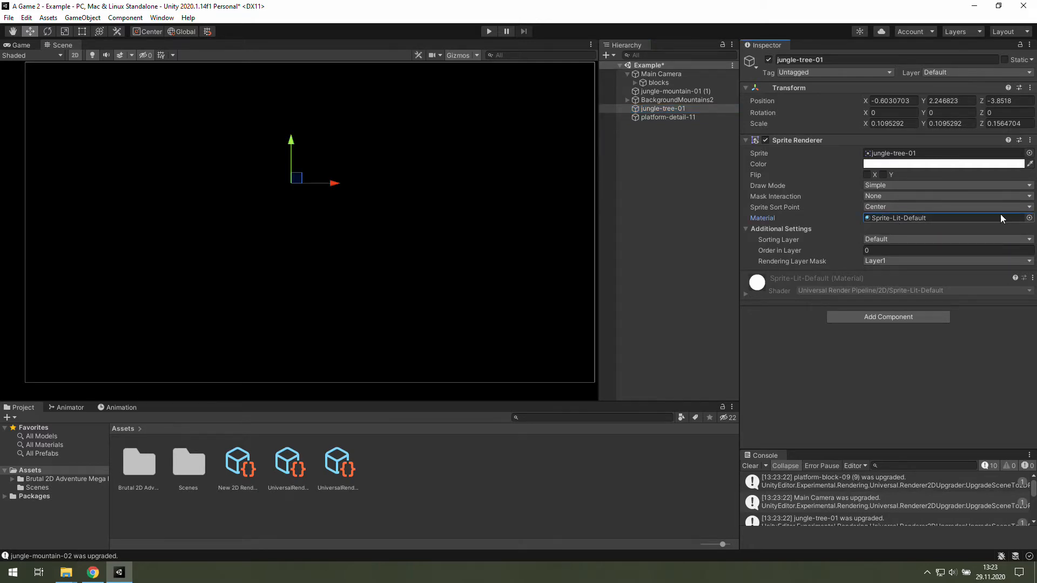
Add a Global Light 2D (Experimental) to the scene.
right_click(683, 194)
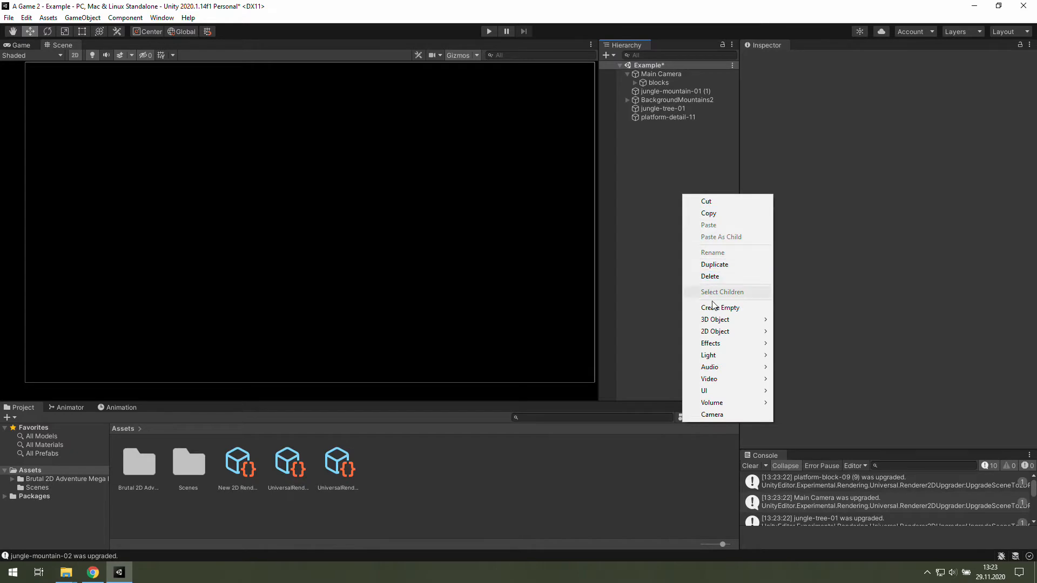
mouse_move(729, 357)
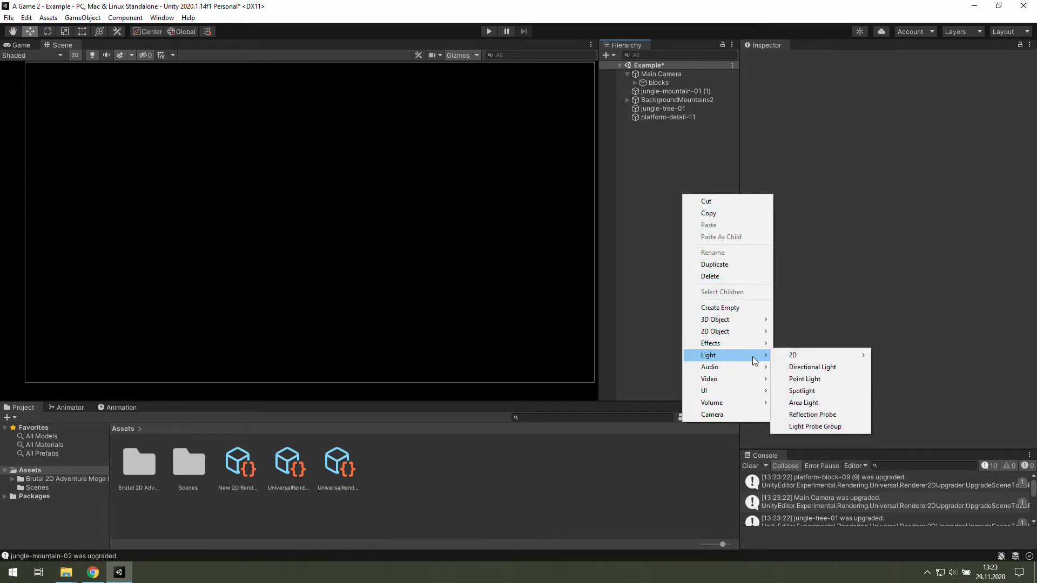
mouse_move(819, 358)
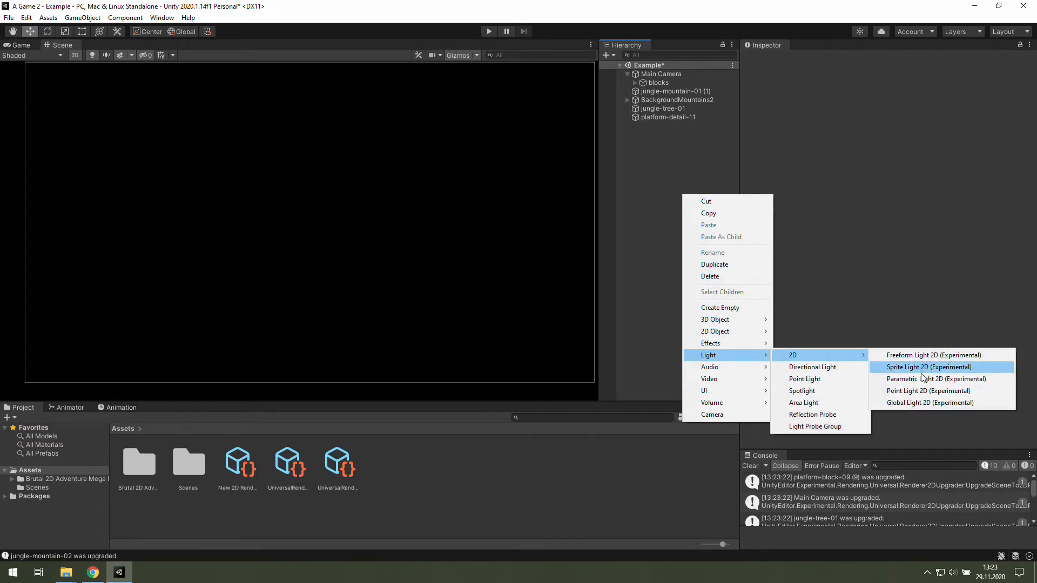
left_click(926, 404)
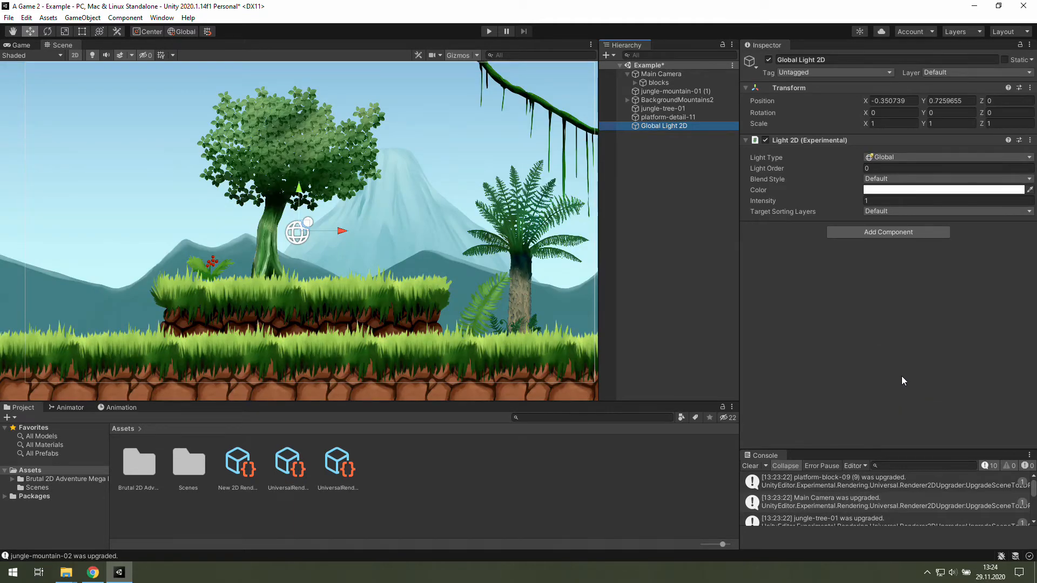
Set the Global Light 2D's intensity to 0.5 and deselect the light.
left_click(882, 201)
type(".2")
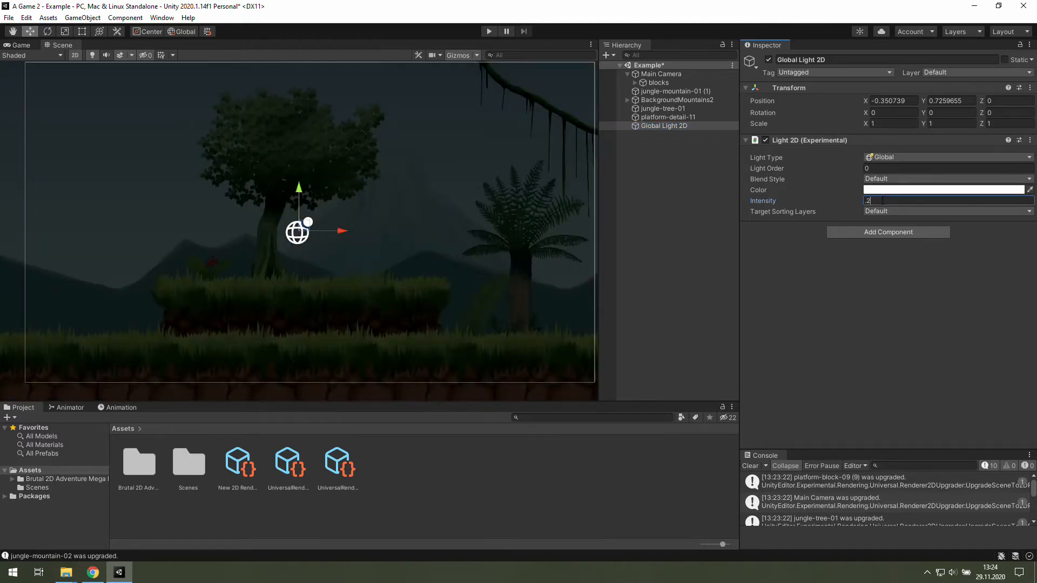
key("BackSpace")
type("5")
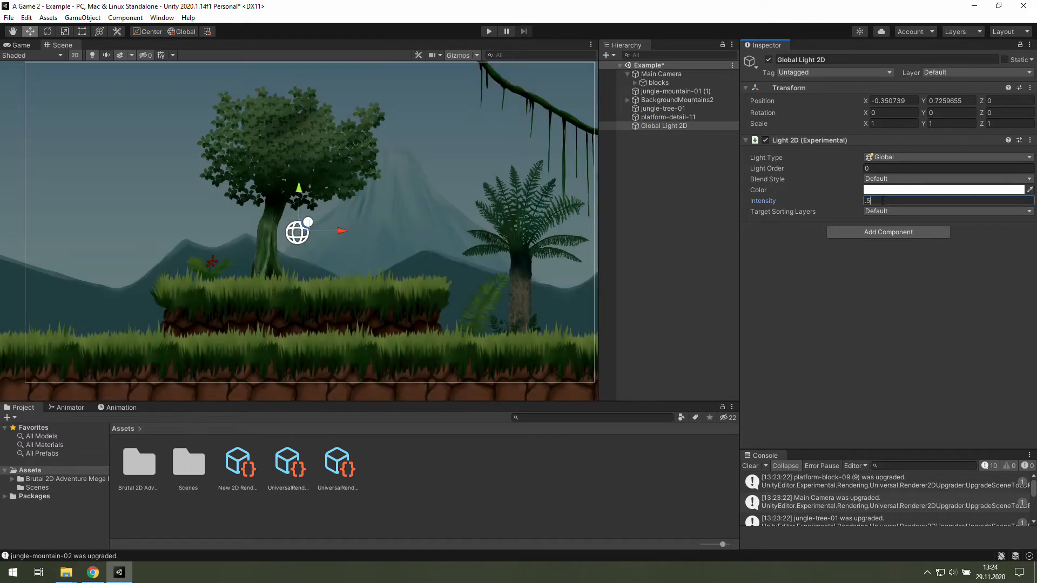
left_click(626, 207)
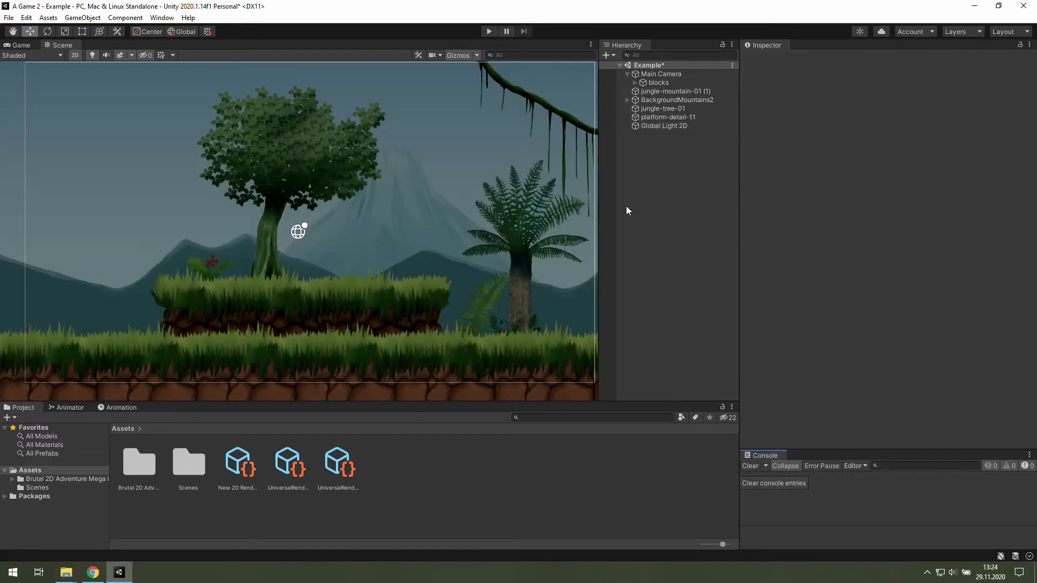
Add a Freeform Light 2D (Experimental) to the scene and move it between the tree and the palm, in front of the mountain.
right_click(641, 175)
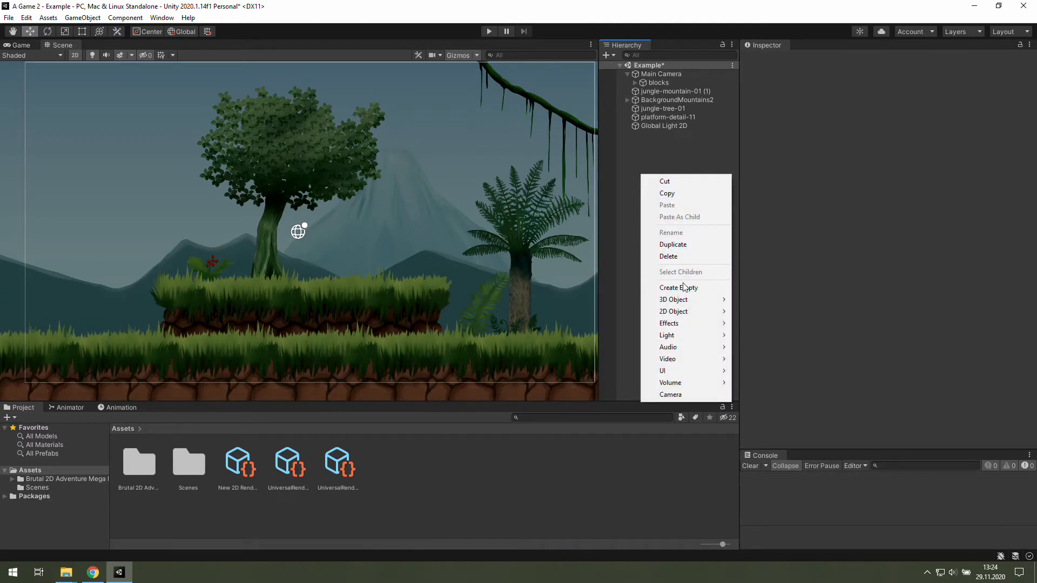
mouse_move(681, 336)
mouse_move(763, 335)
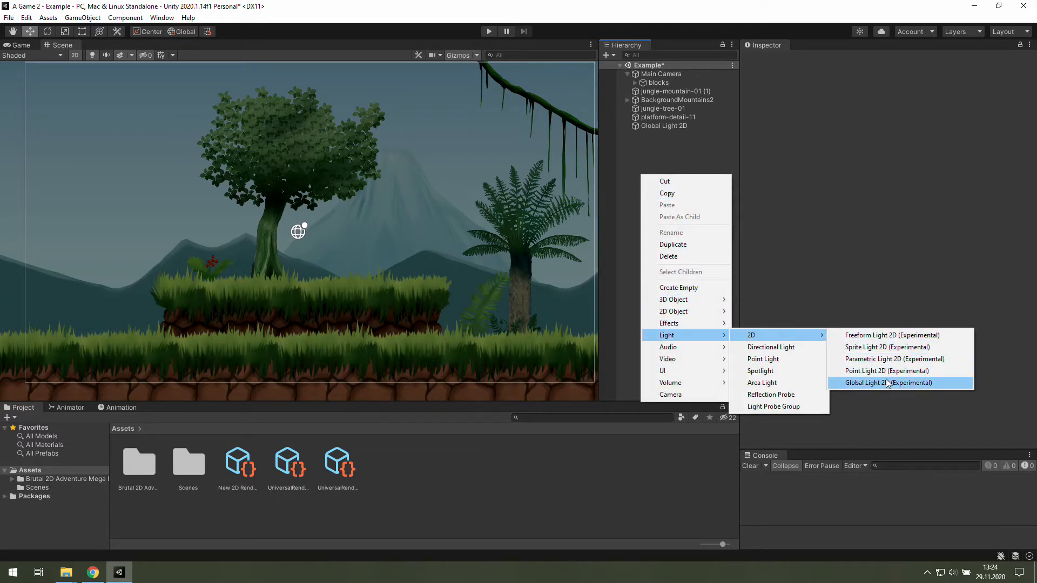
left_click(886, 335)
left_click_drag(310, 232, 417, 232)
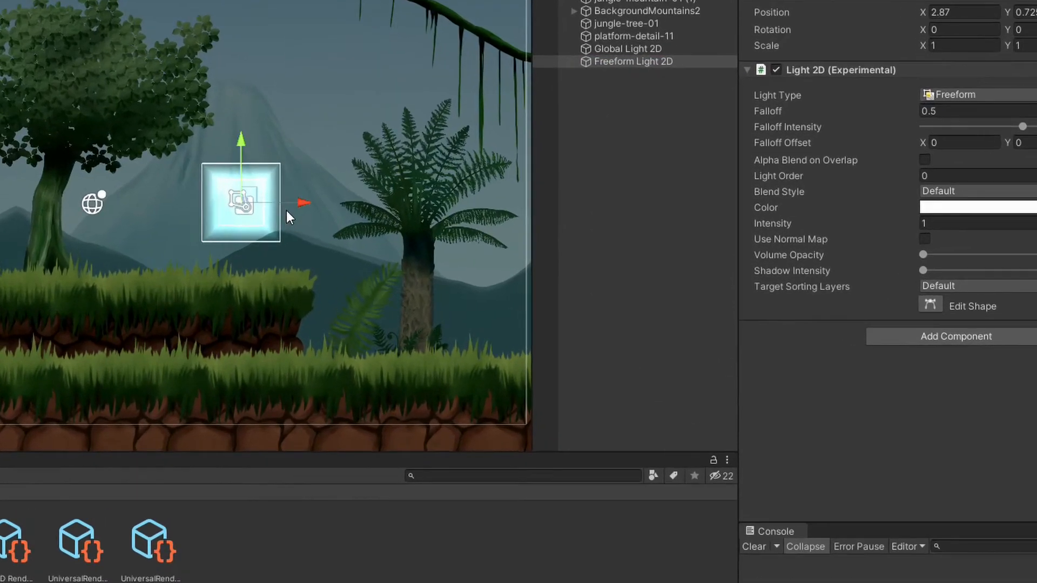
mouse_move(381, 184)
left_mouse_down()
mouse_move(381, 125)
mouse_move(381, 174)
left_mouse_up()
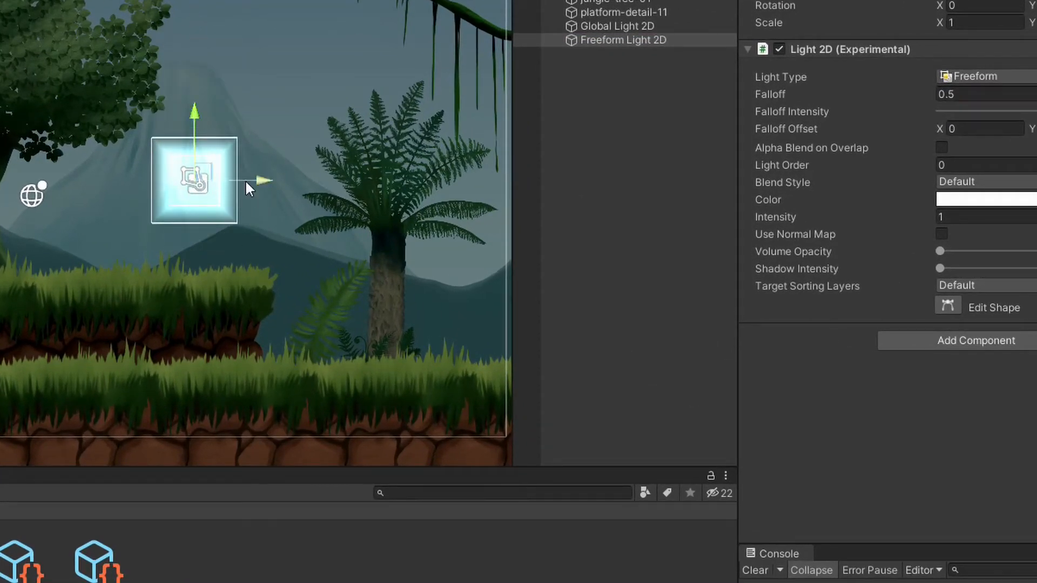
Reshape the Freeform Light 2D into a wide beam over the tree, with its lower corners at the ends of the raised grass platform.
left_click(948, 305)
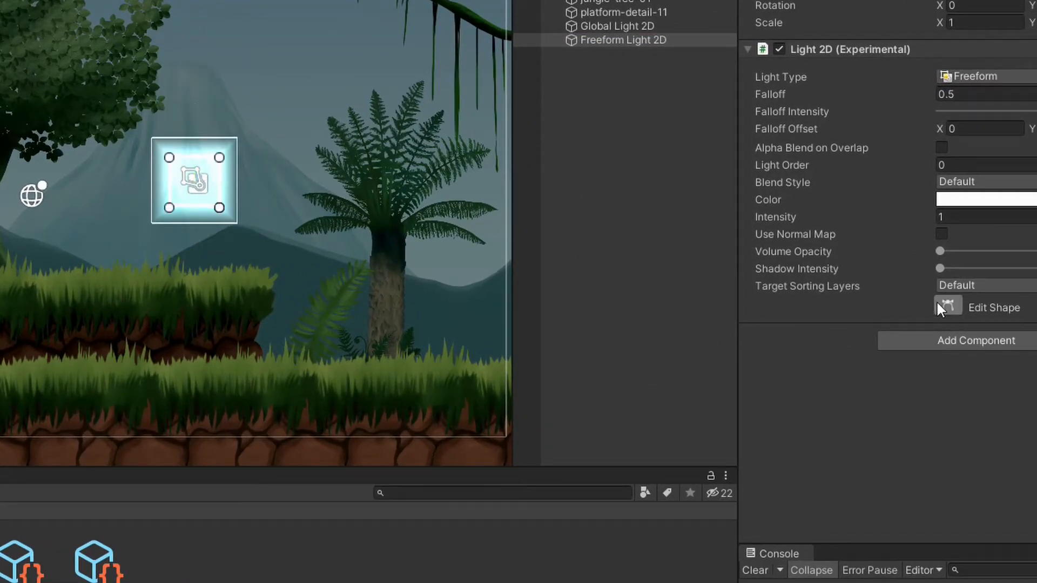
left_click_drag(226, 211, 413, 264)
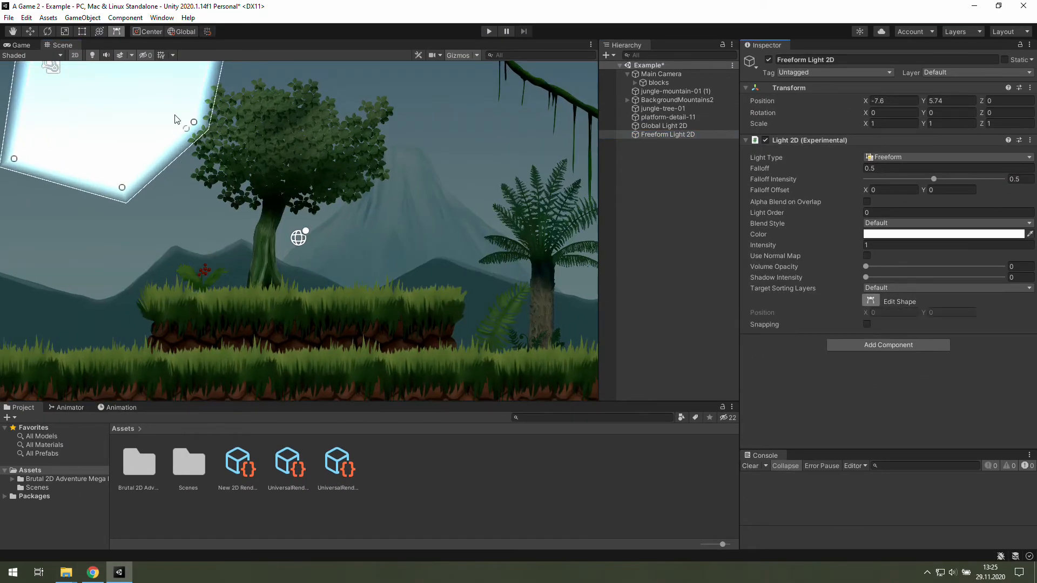
left_click_drag(178, 118, 456, 294)
left_click_drag(11, 184, 145, 292)
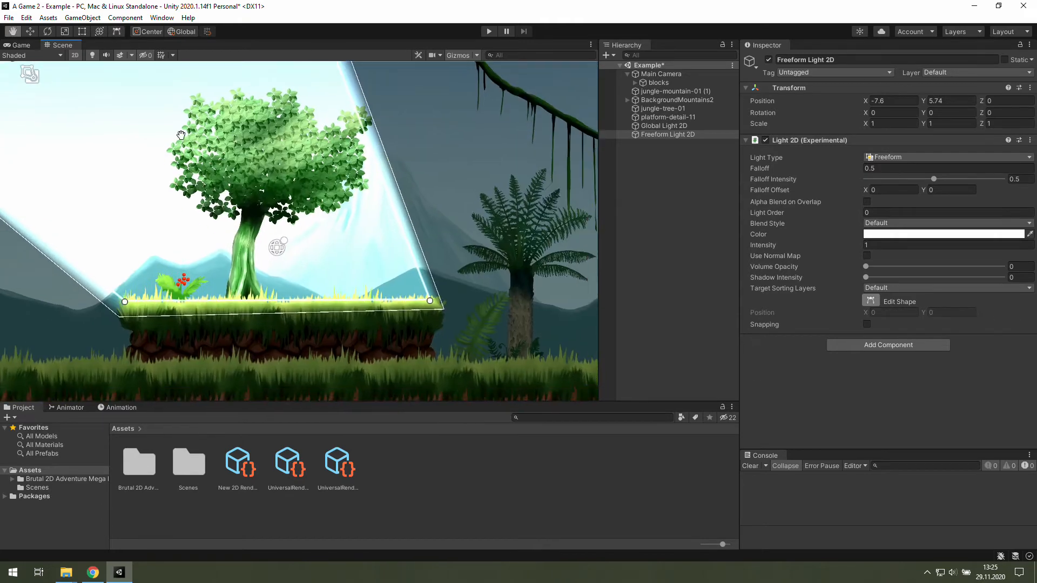
Set the Freeform Light 2D's intensity to 0.4 and its shadow intensity to 0.7.
left_click(873, 246)
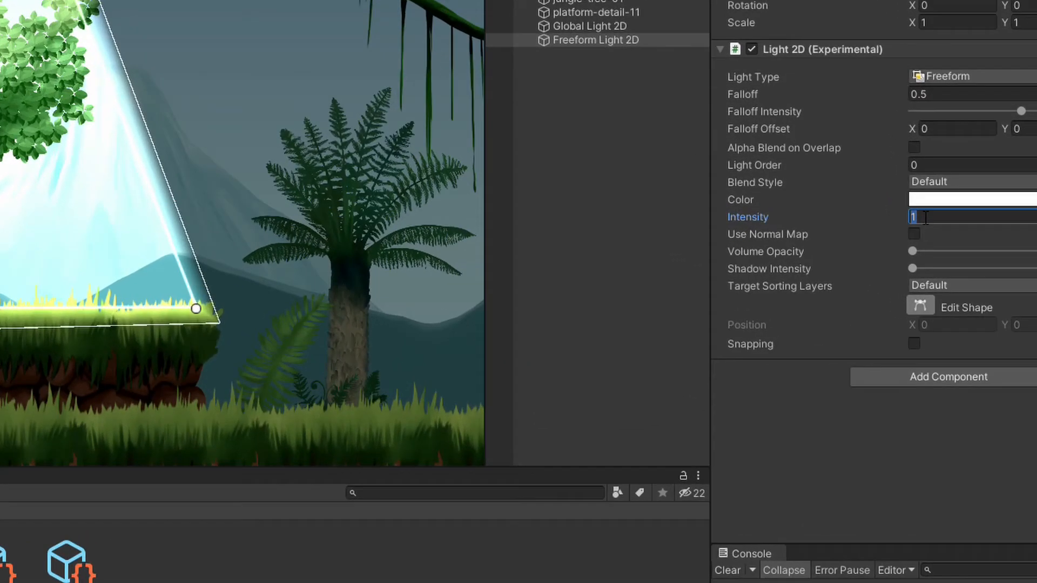
type("0.4")
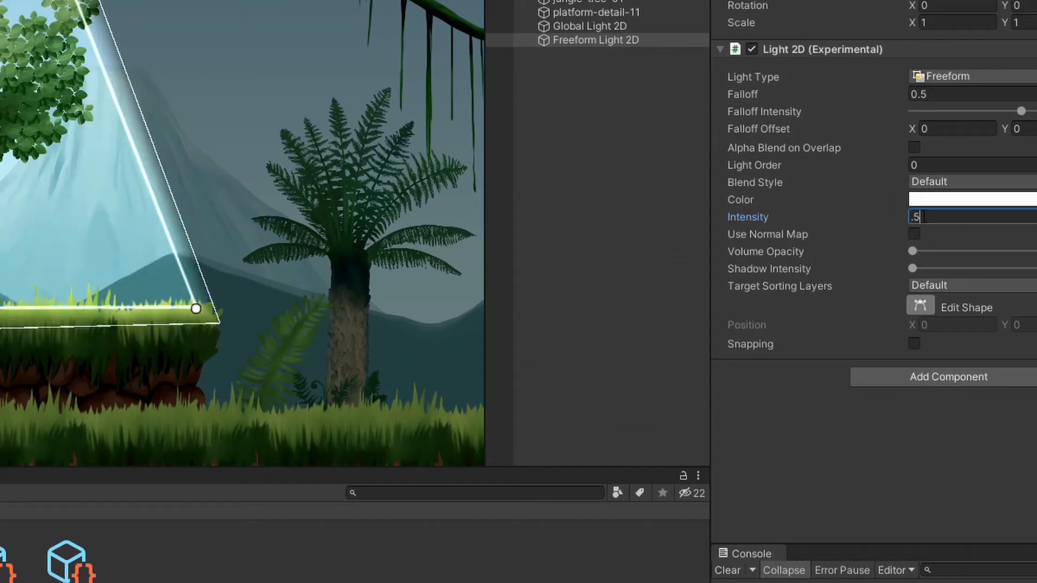
key("Return")
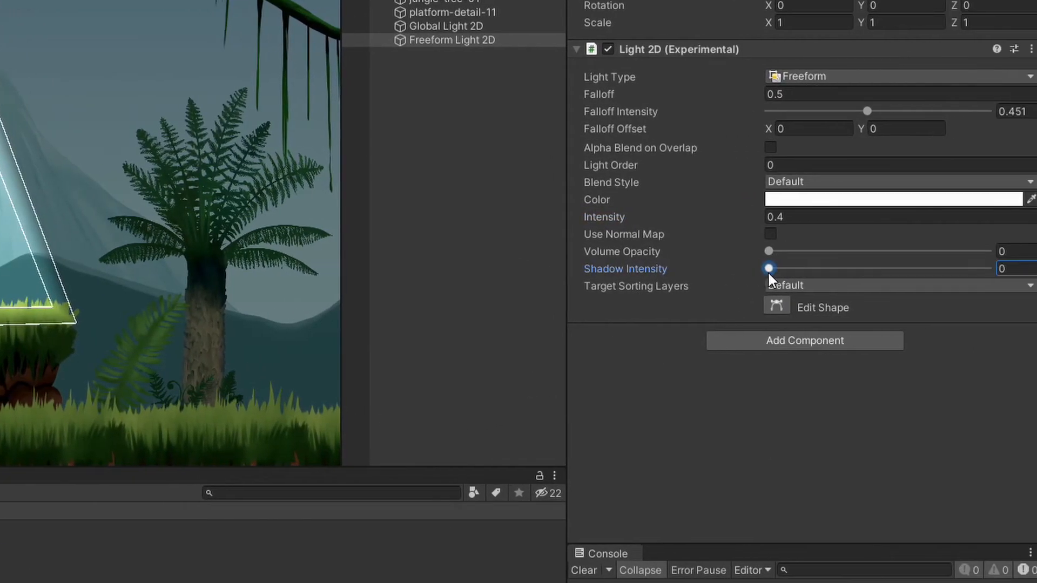
left_click(1029, 270)
type("0.7")
key("Return")
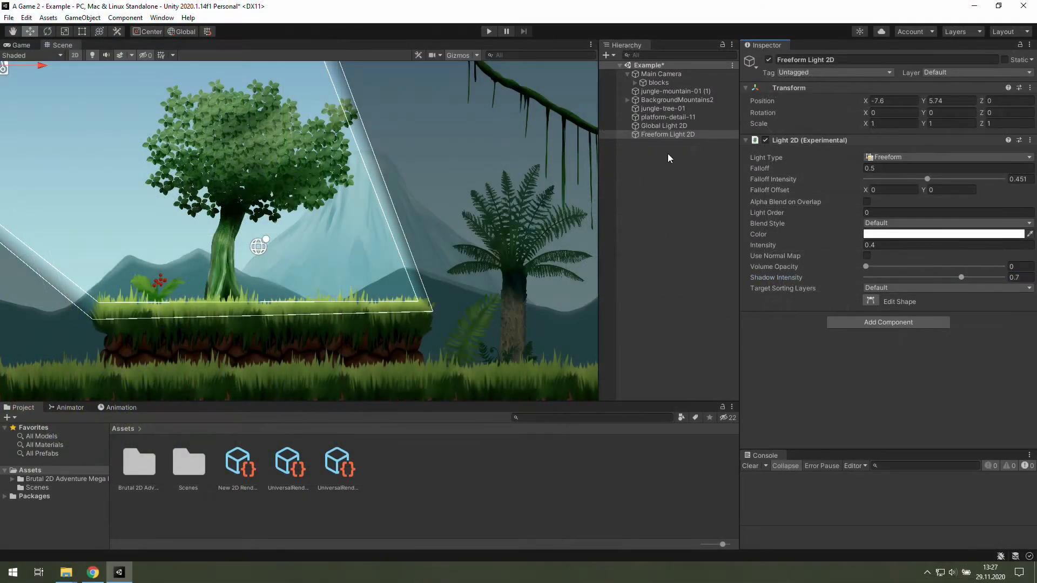
Add a Shadow Caster 2D (Experimental) component to jungle-tree-01, keeping the tree at its original position.
left_click(661, 110)
mouse_move(279, 190)
left_mouse_down()
mouse_move(301, 190)
mouse_move(292, 191)
left_mouse_up()
key("ctrl+z")
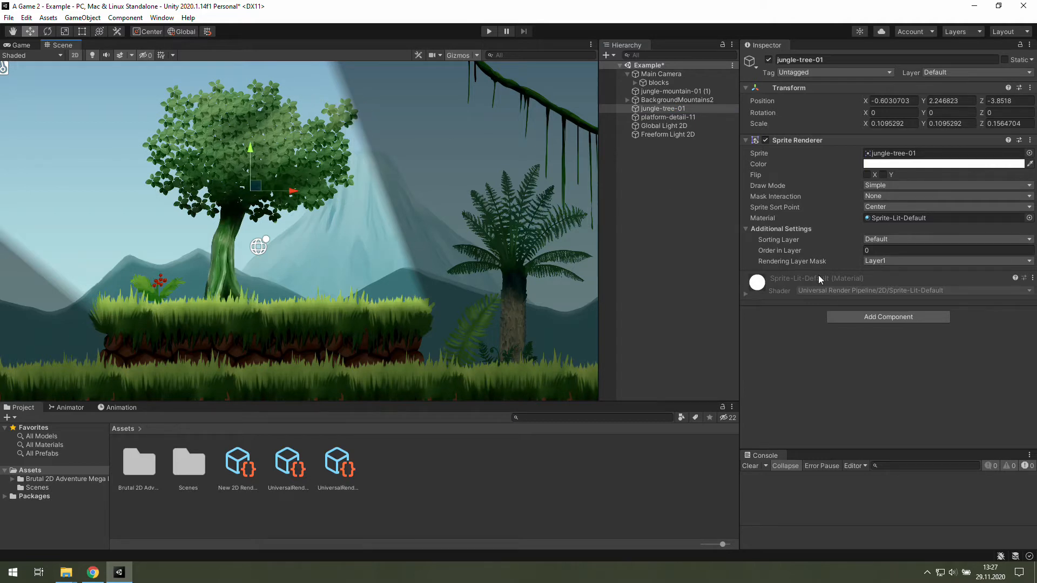
left_click(846, 318)
type("shadow")
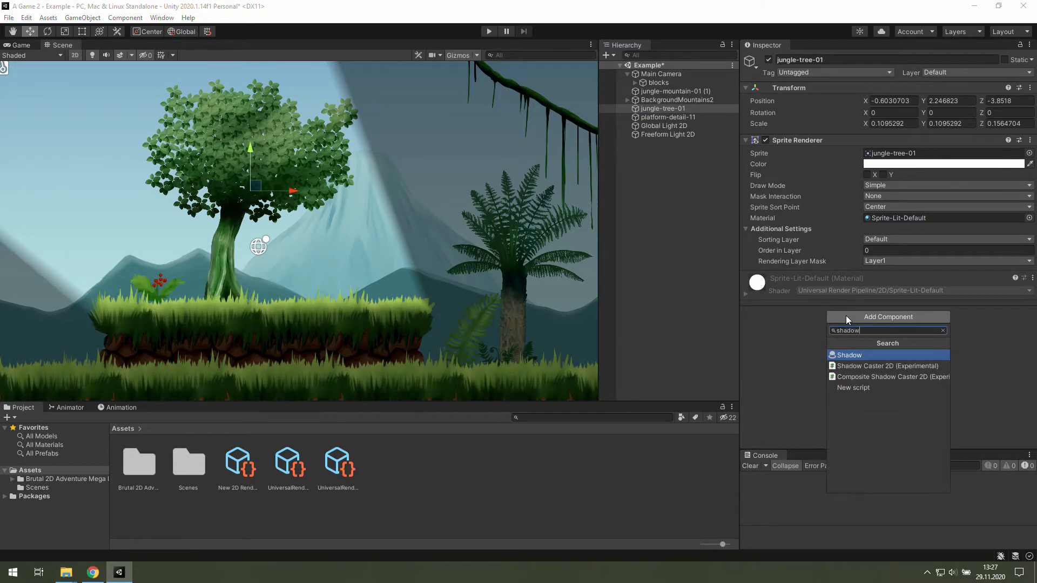
left_click(883, 367)
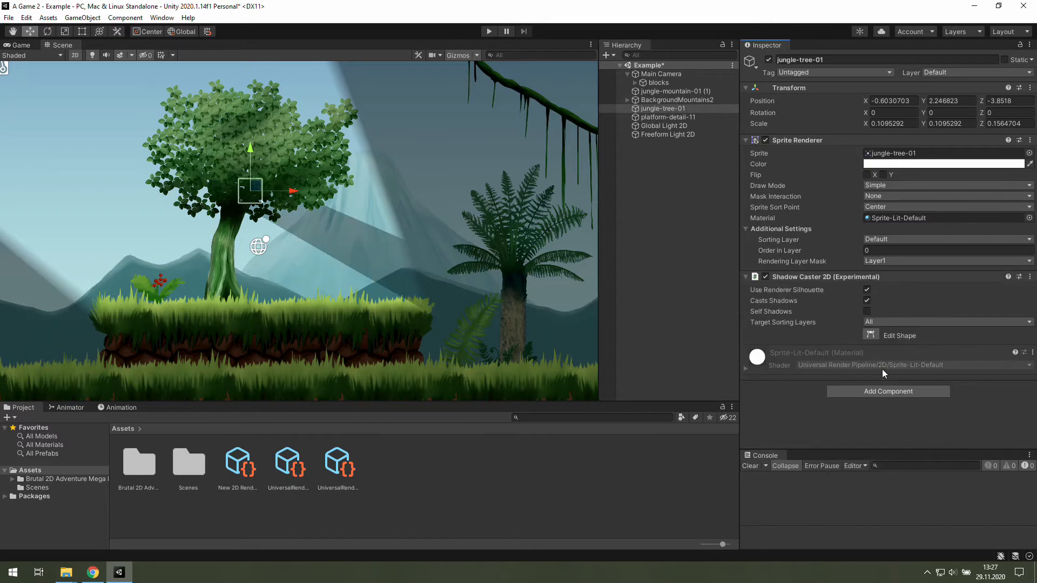
Edit the tree's Shadow Caster 2D shape so its points trace the outline of the crown and trunk.
left_click(866, 336)
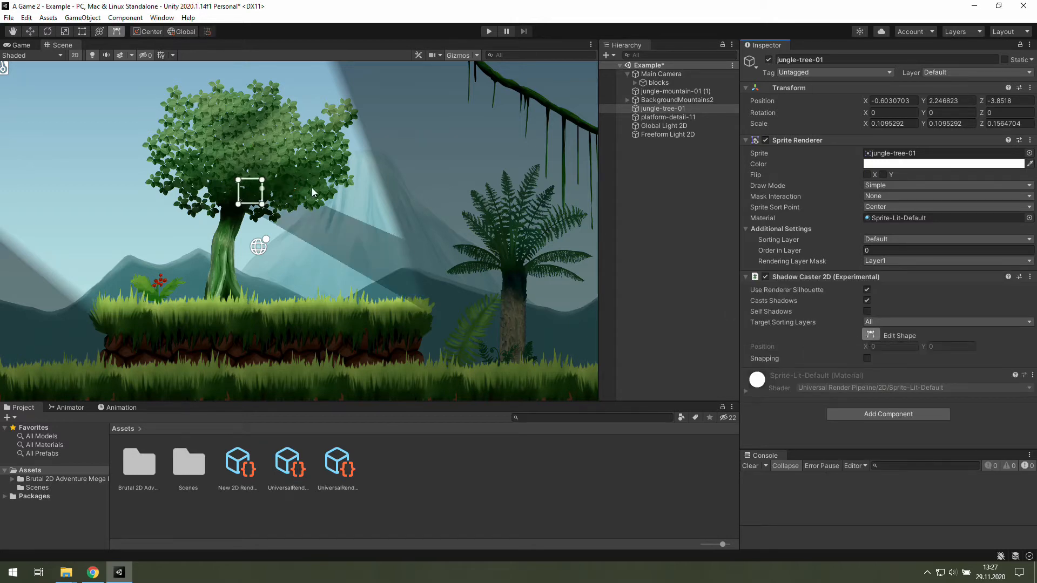
left_click_drag(262, 180, 359, 114)
mouse_move(238, 204)
left_mouse_down()
mouse_move(342, 97)
mouse_move(320, 107)
left_mouse_up()
left_click_drag(324, 116, 292, 99)
left_click_drag(259, 88, 217, 79)
left_click_drag(178, 89, 142, 142)
left_click_drag(152, 120, 159, 129)
left_click_drag(161, 156, 154, 168)
mouse_move(163, 169)
left_mouse_down()
mouse_move(143, 182)
mouse_move(173, 205)
left_mouse_up()
mouse_move(194, 210)
left_mouse_down()
mouse_move(209, 239)
mouse_move(200, 301)
left_mouse_up()
left_click_drag(232, 278, 251, 303)
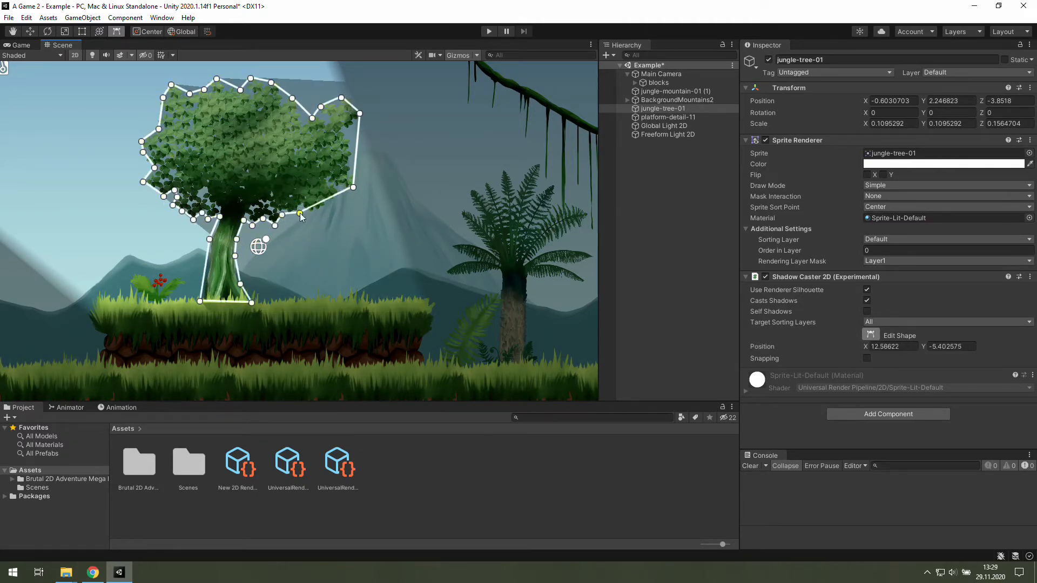
Lower the Freeform Light 2D's shadow intensity to about 0.636.
left_click(668, 134)
mouse_move(962, 277)
left_mouse_down()
mouse_move(853, 279)
mouse_move(965, 275)
mouse_move(954, 279)
left_mouse_up()
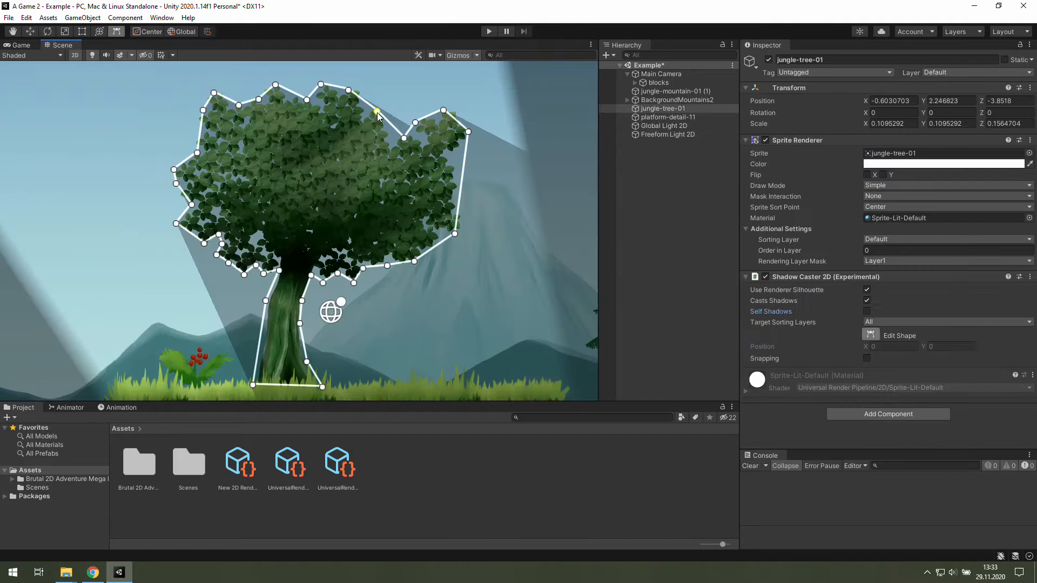
Simplify jungle-tree-01's shadow caster shape by deleting the points along the crown's top and left side and the trunk's left edge.
left_click(378, 110)
key("Delete")
left_click(262, 98)
key("Delete")
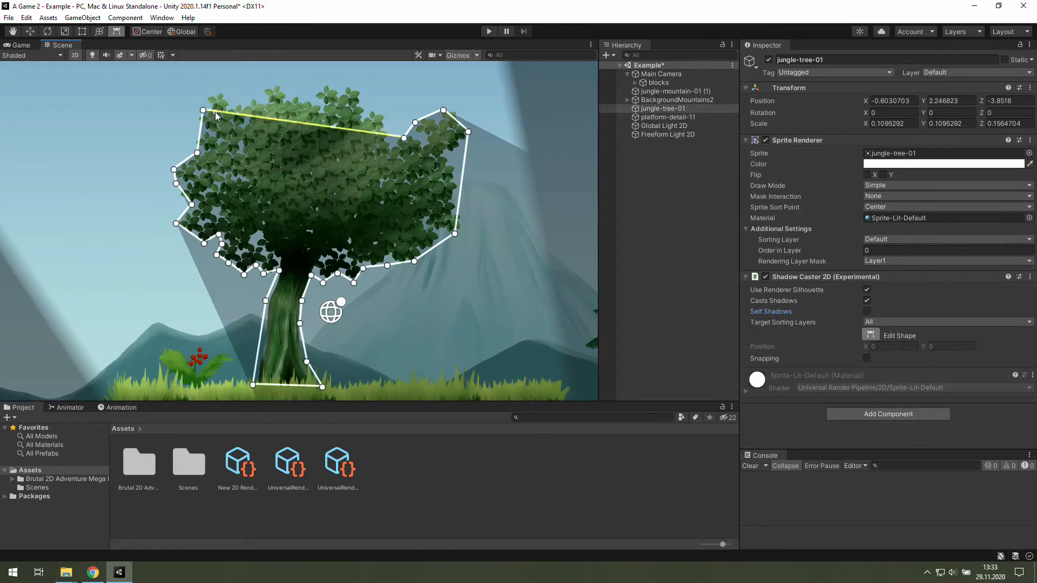
left_click(215, 112)
key("Delete")
left_click(184, 175)
key("Delete")
left_click(176, 223)
key("Delete")
left_click(444, 110)
key("Delete")
left_click_drag(469, 132, 464, 137)
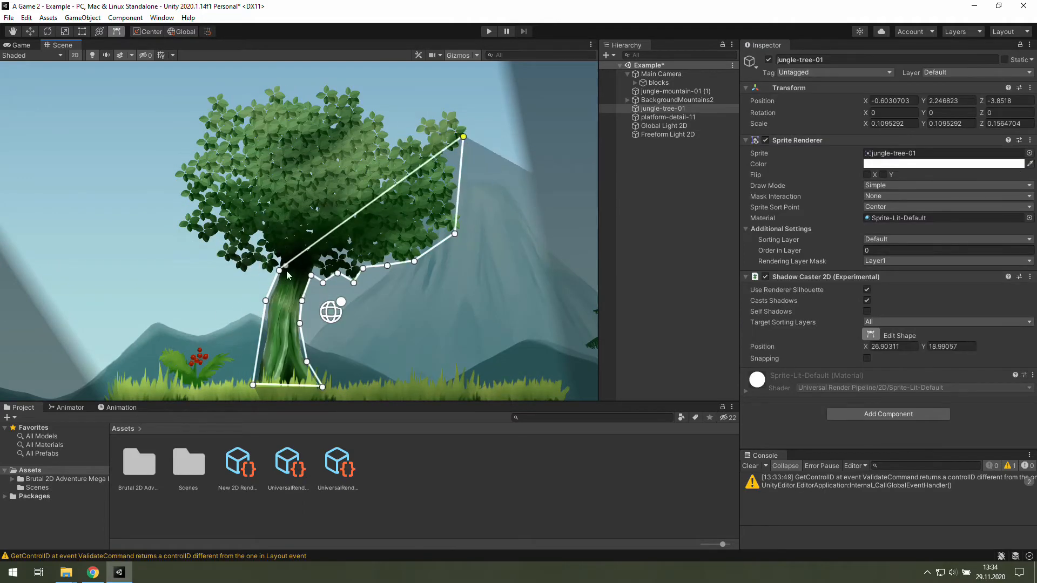
left_click(253, 385)
key("Delete")
left_click(266, 301)
key("Delete")
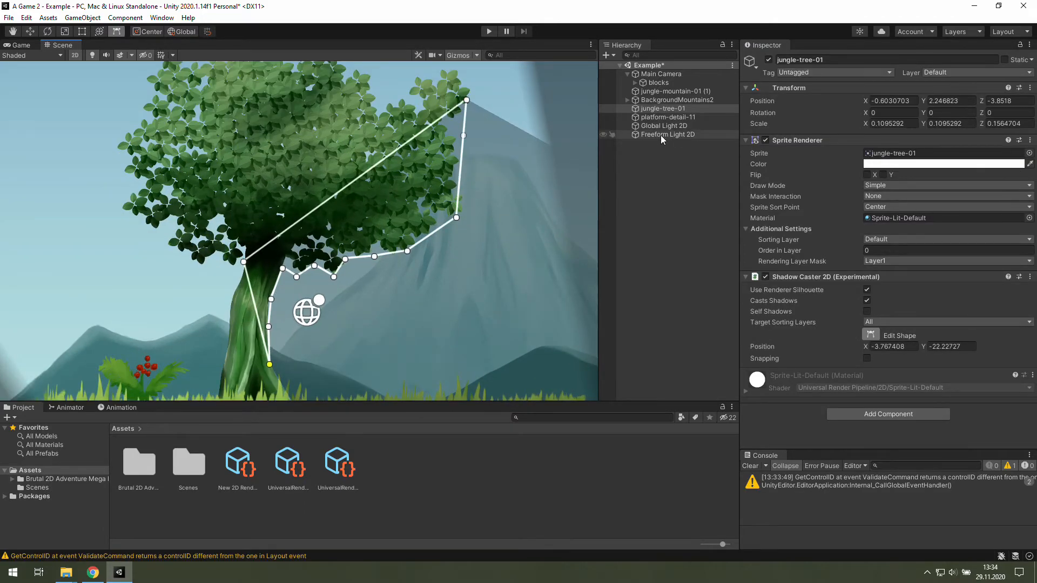
Reshape the Freeform Light 2D by pulling a point near the right end of its upper edge down toward the tree.
left_click(660, 135)
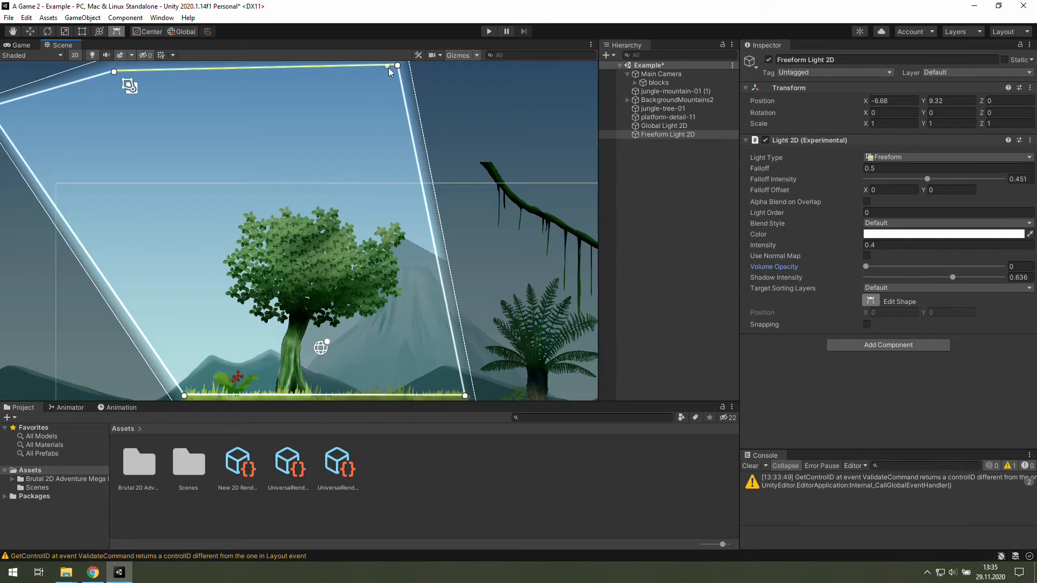
left_click_drag(388, 68, 351, 144)
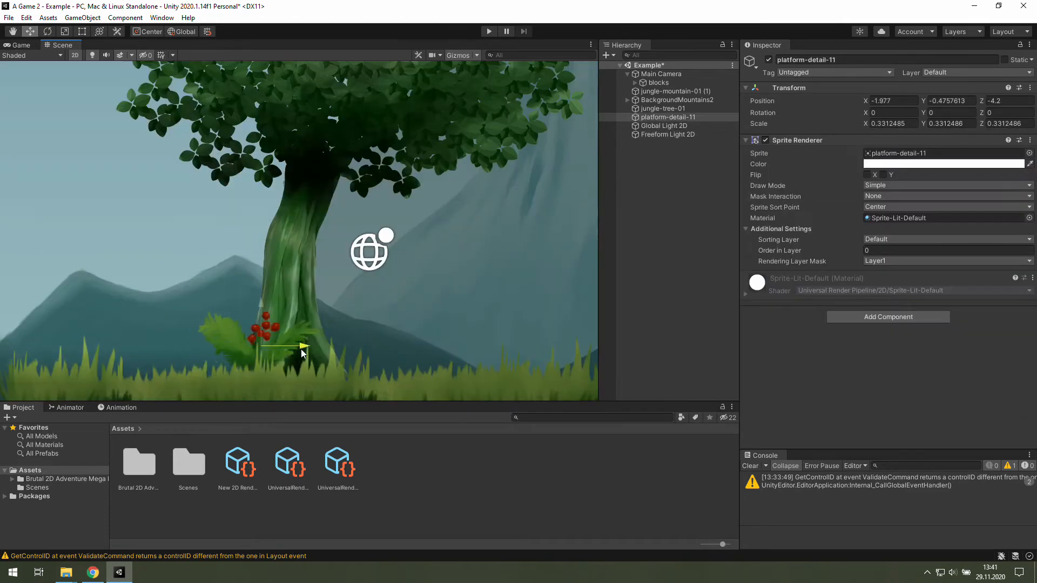
Move platform-detail-11 to the right along the X axis in front of the tree trunk.
left_click_drag(308, 351, 339, 349)
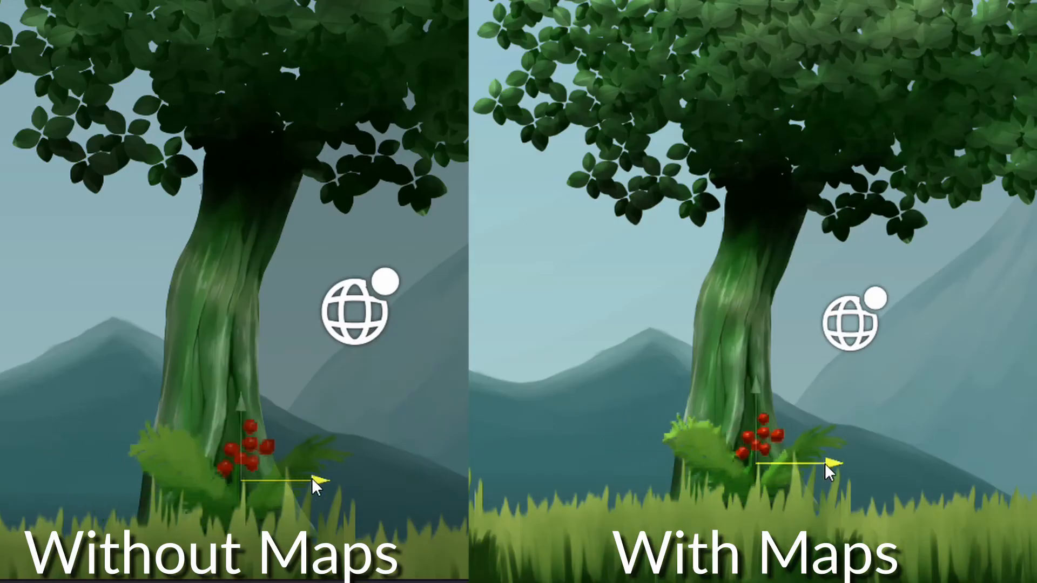
left_click_drag(257, 478, 312, 478)
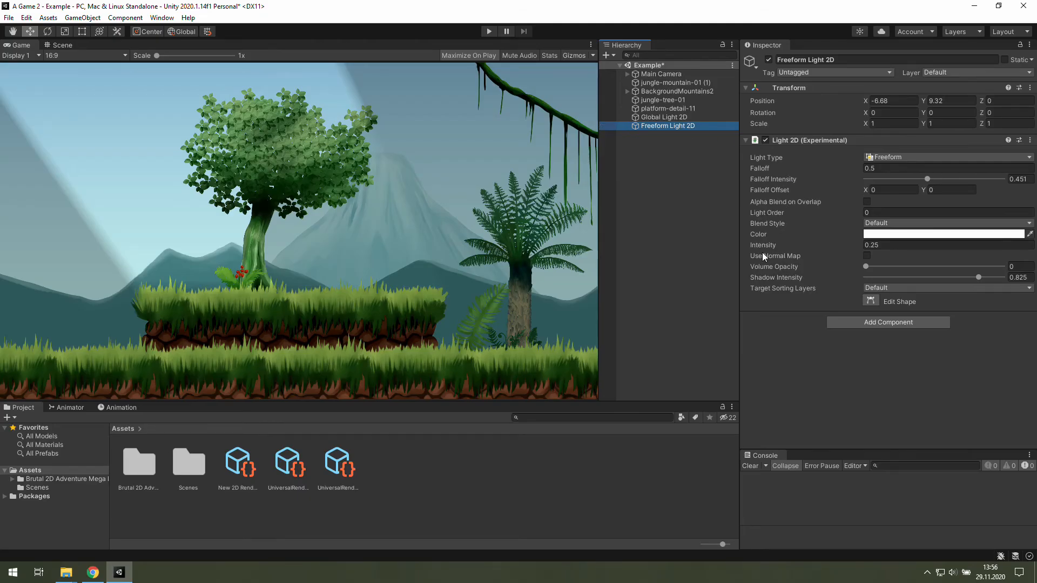
Try Use Normal Map on the Freeform Light 2D and turn it off again.
left_click(867, 256)
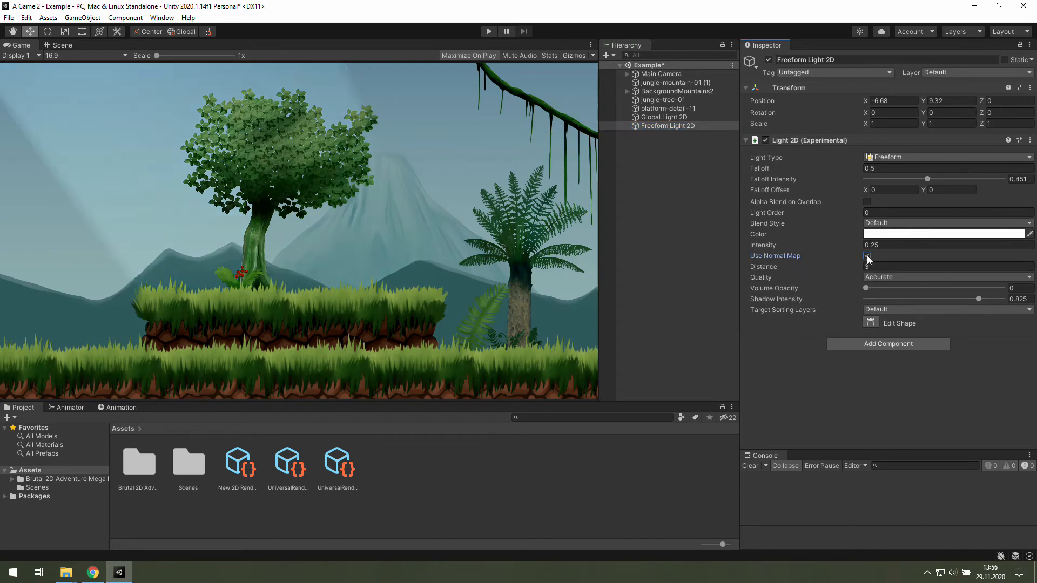
left_click(867, 256)
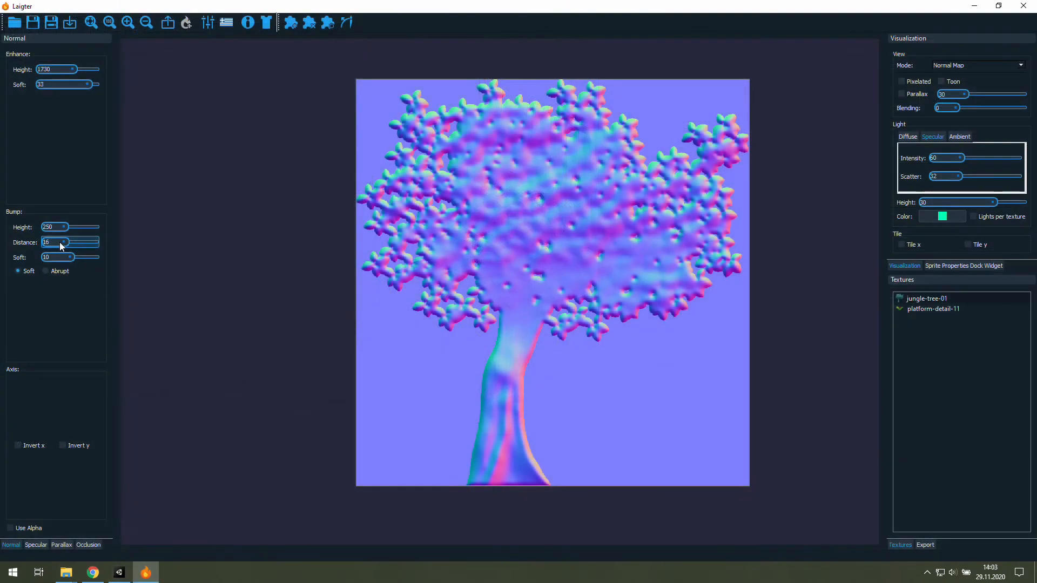
In Laigter, show the sprites in Preview mode and move the light around jungle-tree-01 and platform-detail-11 to examine their shading.
left_click(978, 65)
left_click(967, 107)
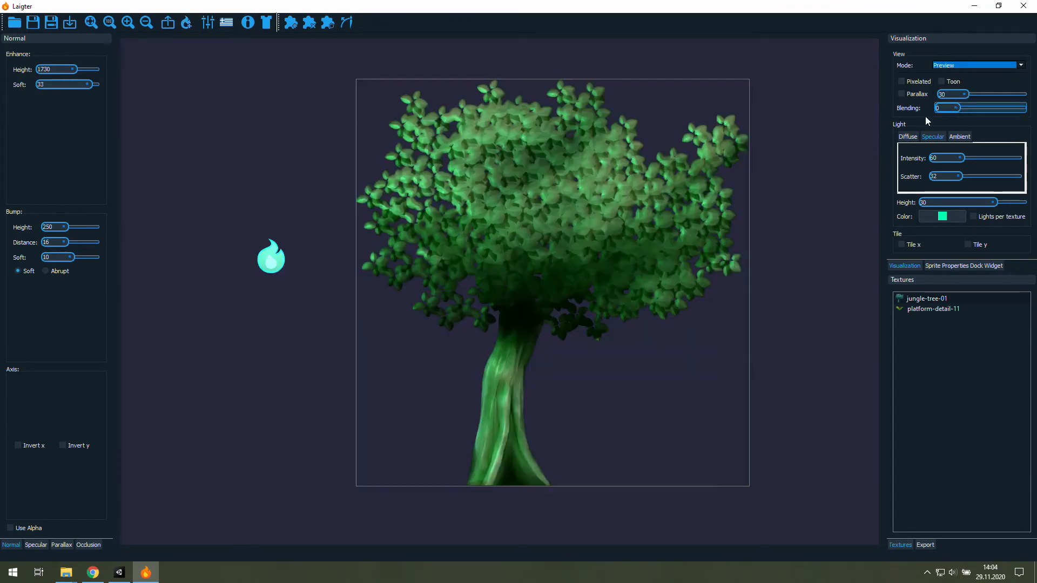
left_click_drag(288, 274, 310, 366)
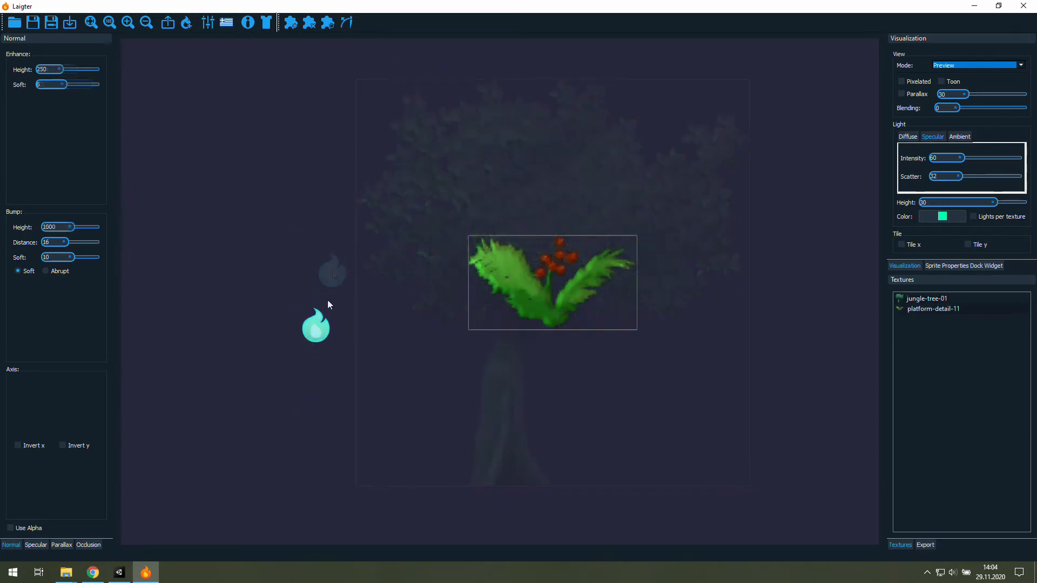
left_click_drag(328, 300, 375, 125)
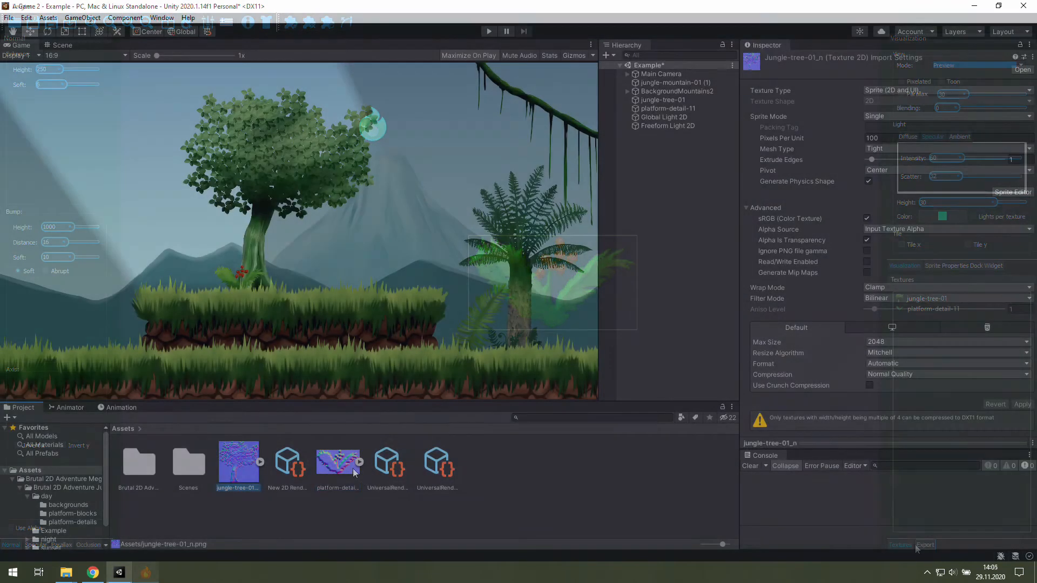
Set the texture type of both jungle-tree-01_n and platform-detail-11_n to Normal map and apply the import settings.
left_click(249, 466, "ctrl")
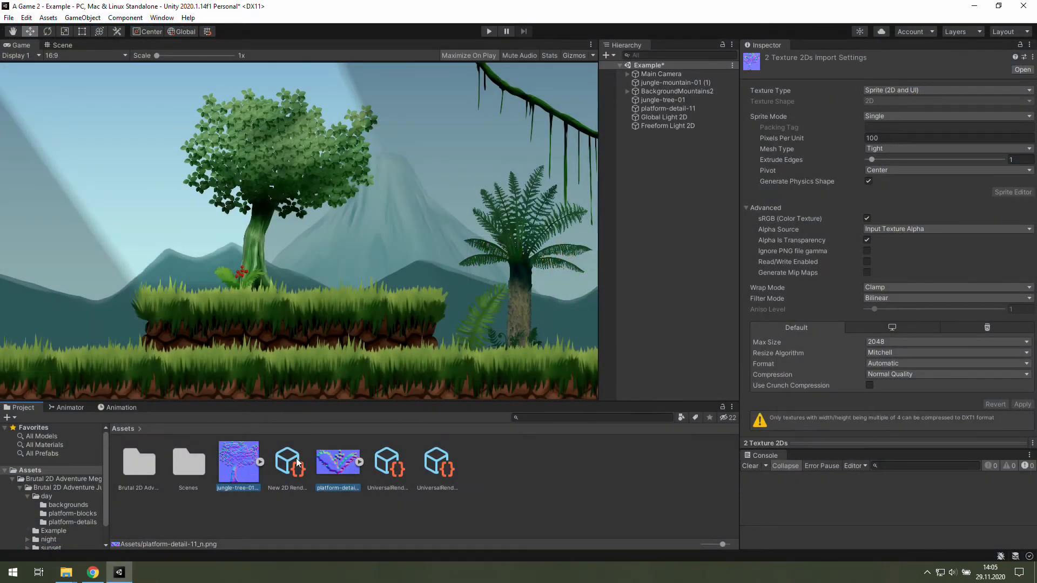
left_click(909, 90)
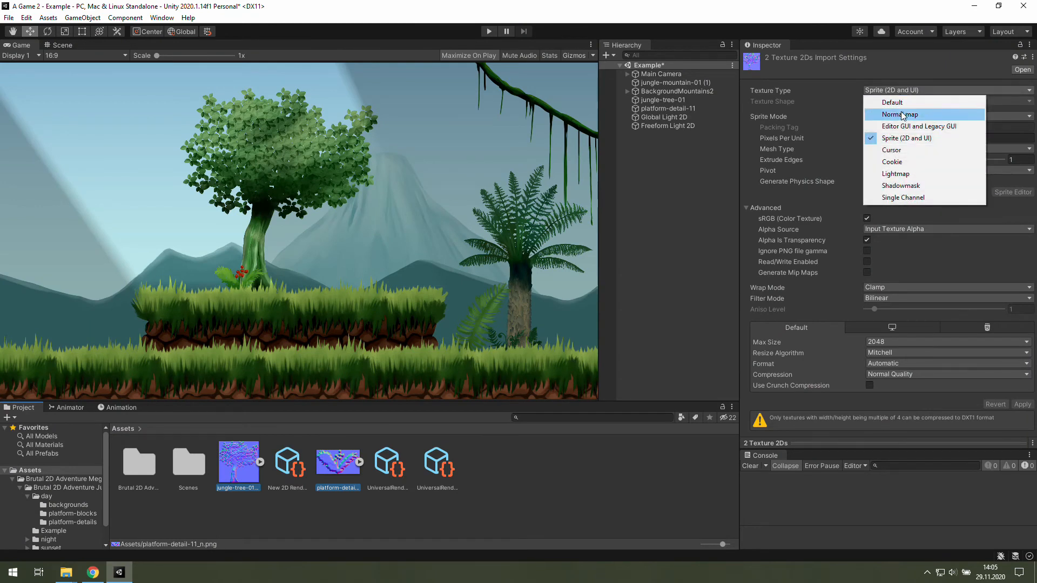
left_click(901, 114)
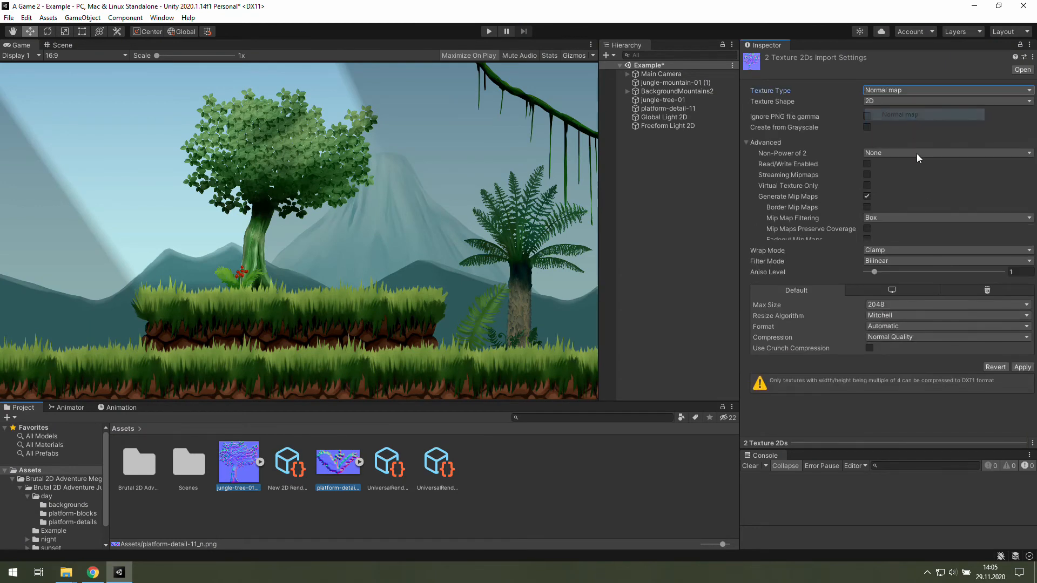
left_click(1021, 372)
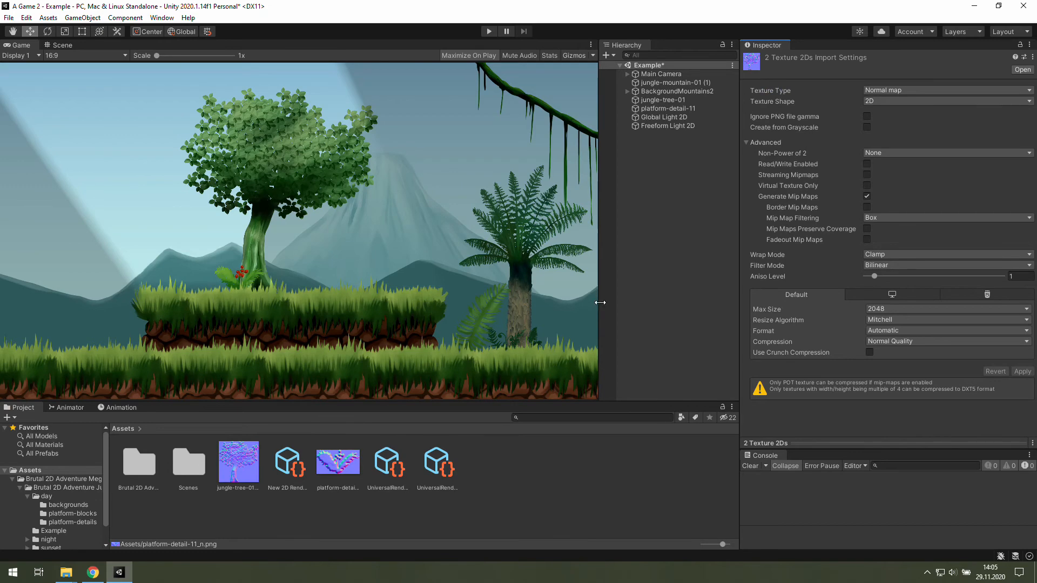
Locate the source texture of the jungle-tree-01 object and open its Secondary Textures in the Sprite Editor.
left_click(675, 100)
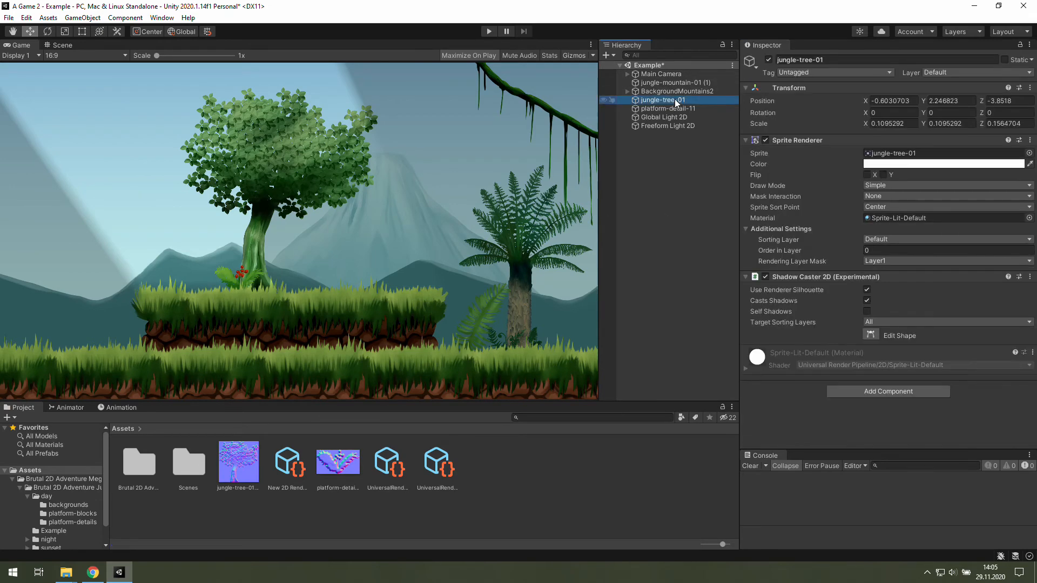
left_click(905, 154)
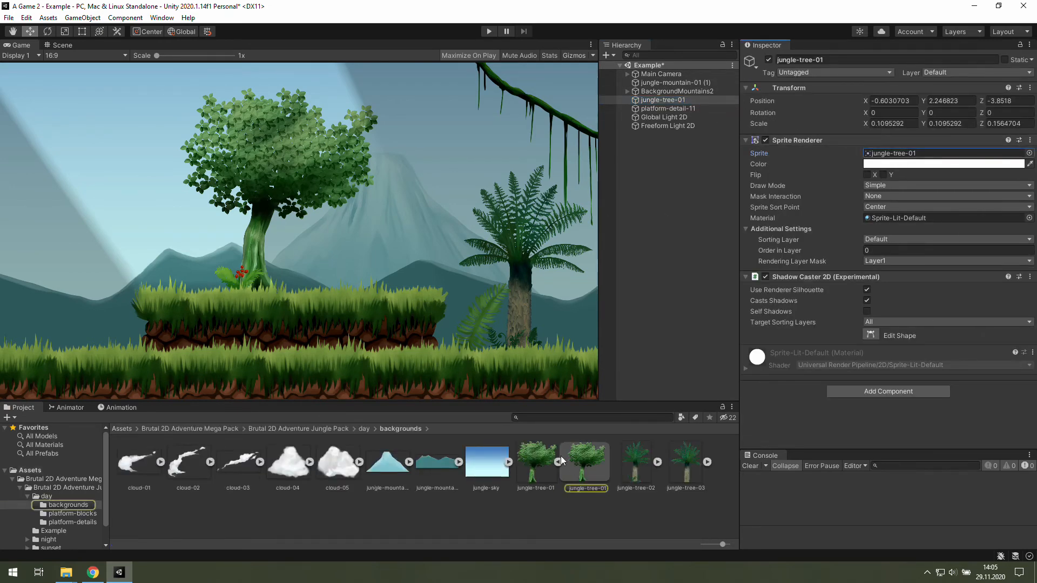
left_click(547, 459)
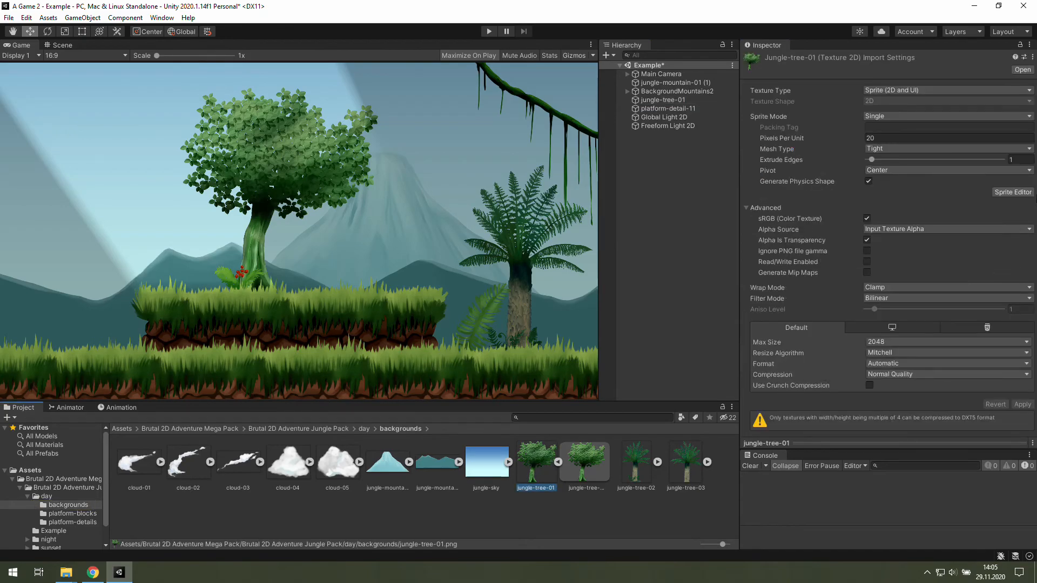
left_click(1014, 193)
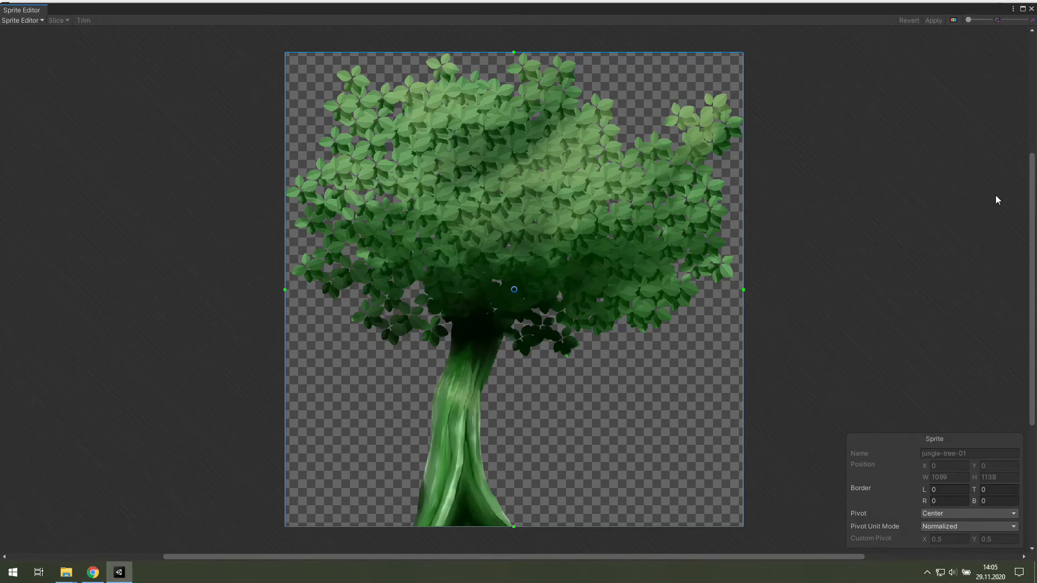
left_click(40, 21)
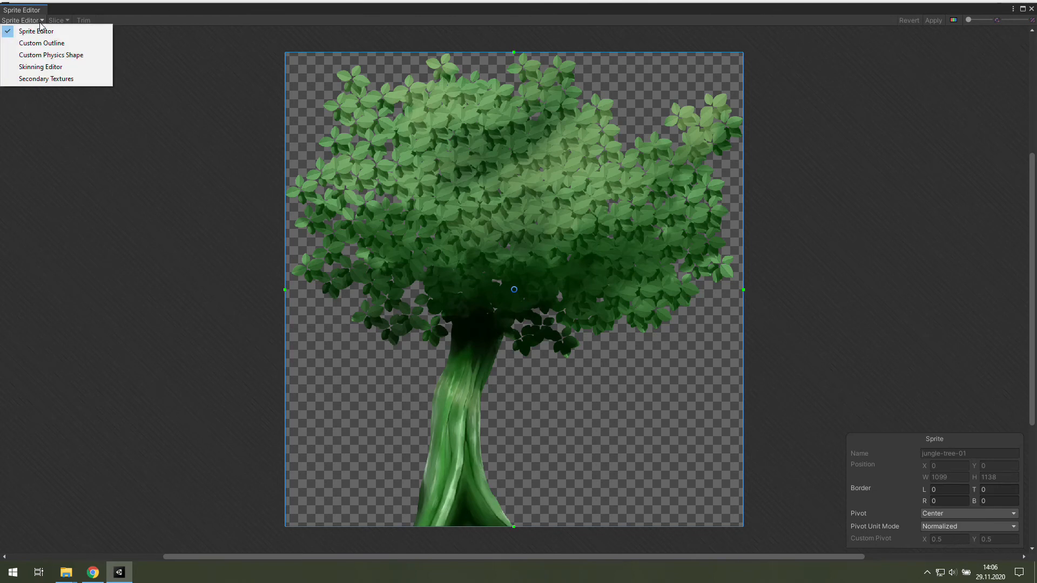
left_click(48, 79)
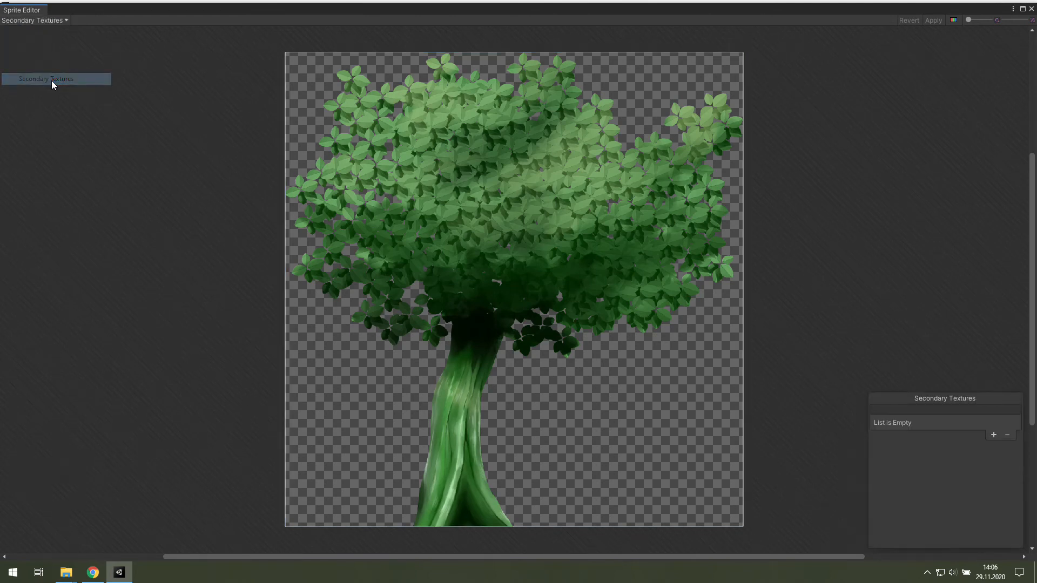
Add jungle-tree-01_n as a secondary texture named _NormalMap to the tree sprite and apply it.
left_click(993, 435)
left_click(1013, 433)
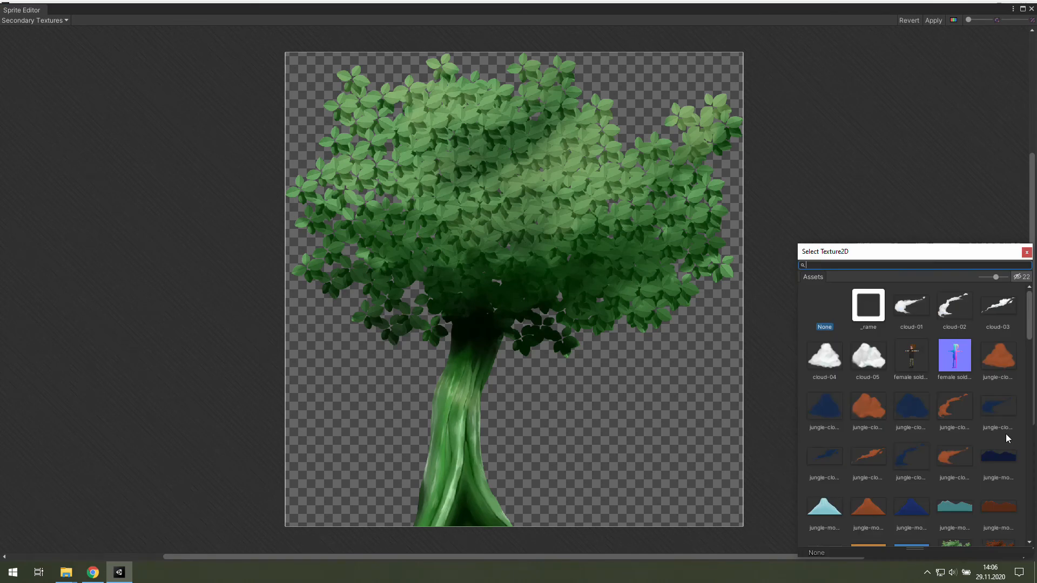
scroll(968, 411, "down", 2)
scroll(967, 407, "down", 2)
left_click(864, 319)
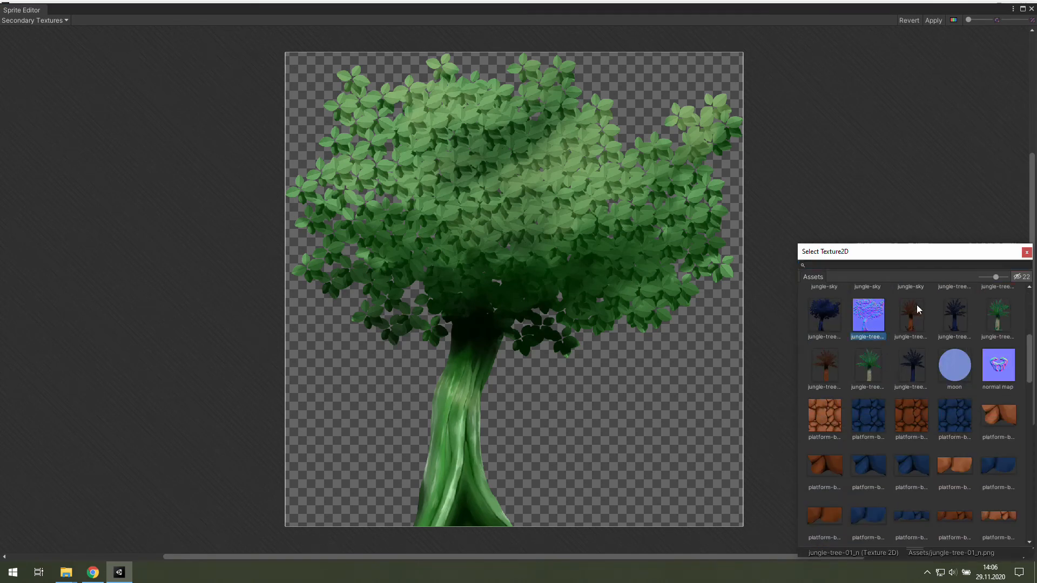
left_click(1026, 252)
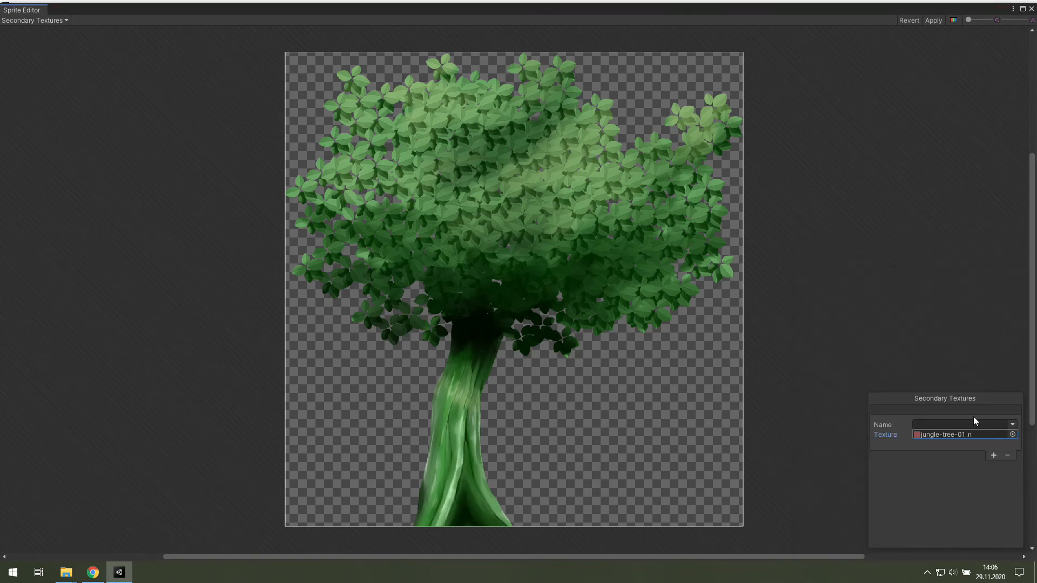
left_click(1013, 426)
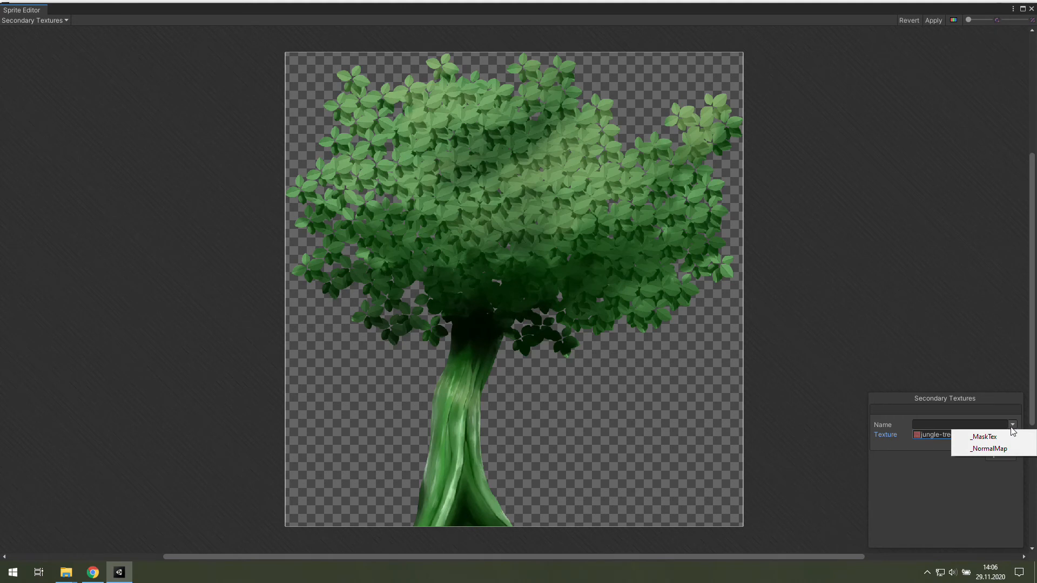
left_click(993, 449)
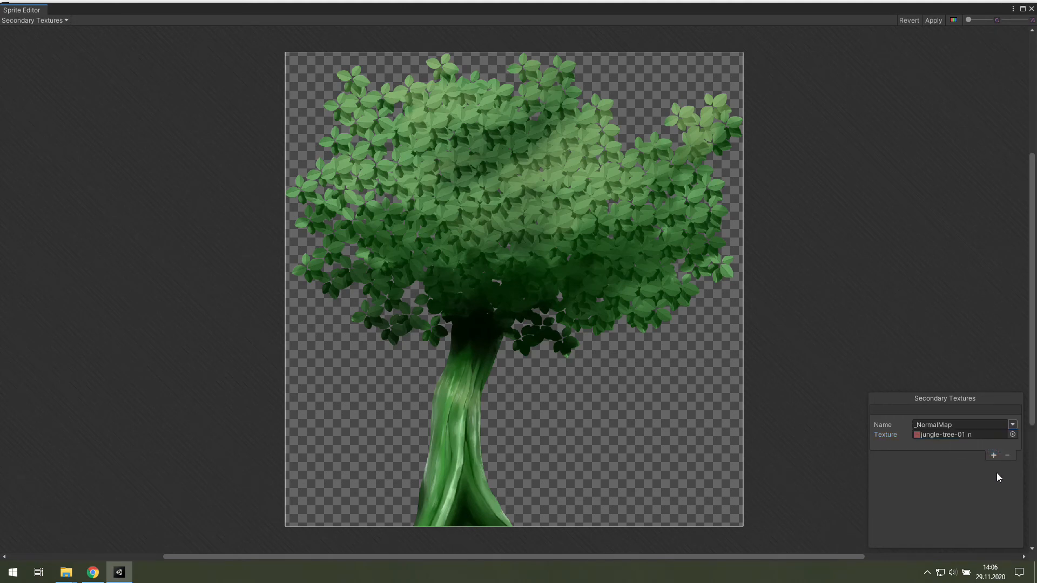
left_click(935, 22)
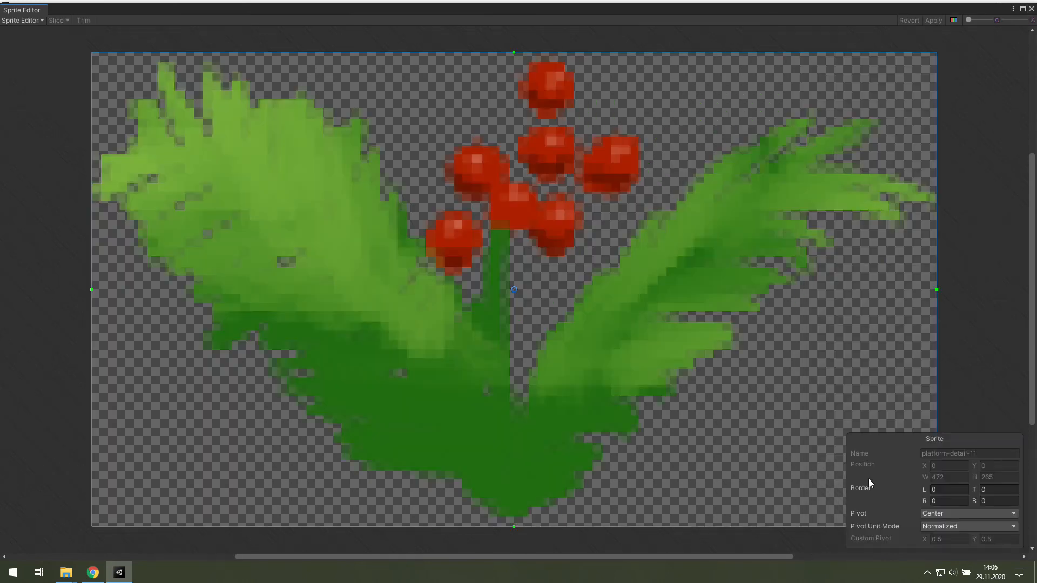
Assign platform-detail-11_n as the secondary texture of the platform-detail-11 sprite.
left_click(1012, 433)
scroll(953, 381, "down", 5)
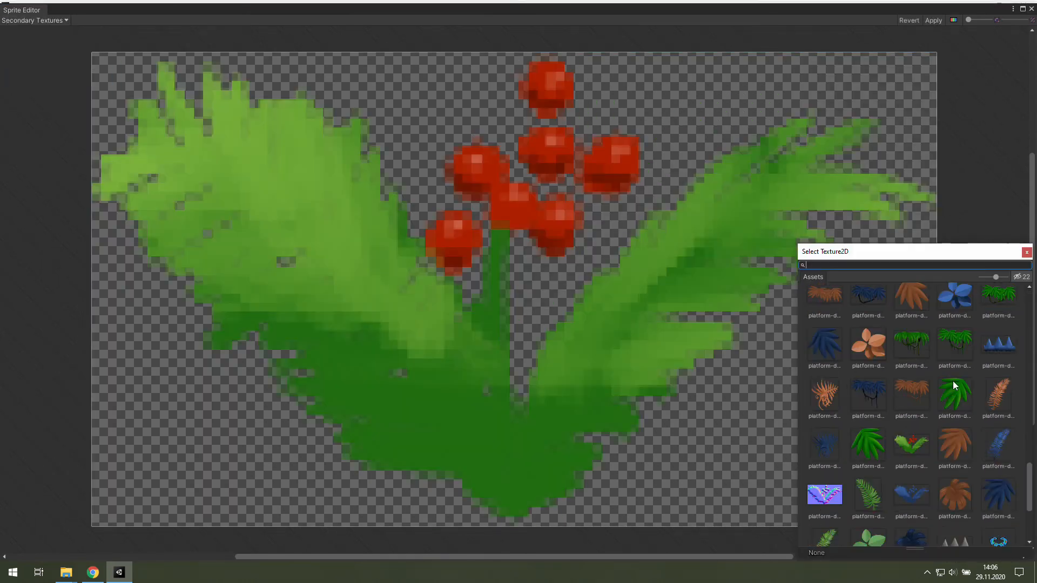
double_click(1004, 364)
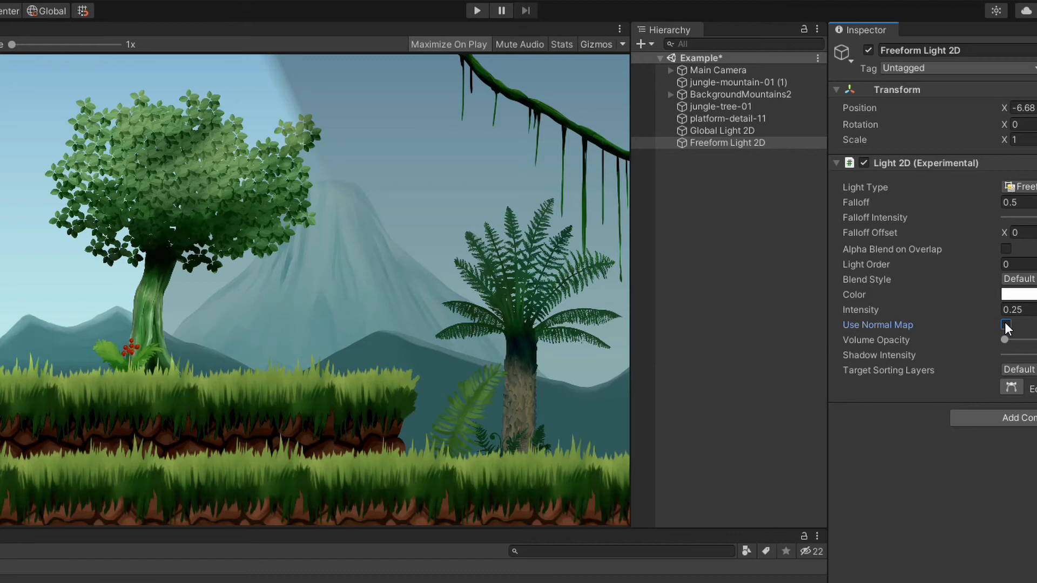
Enable Use Normal Map on the Freeform Light 2D, toggling it repeatedly to compare the shading with and without normal maps.
left_click(1005, 325)
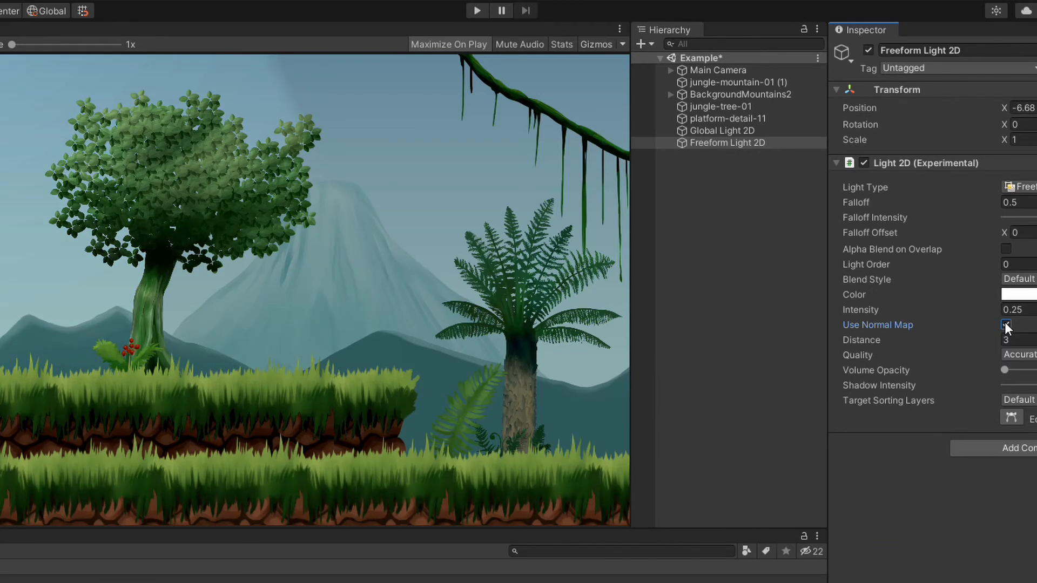
left_click(1005, 324)
left_click(1005, 324)
left_click(1004, 325)
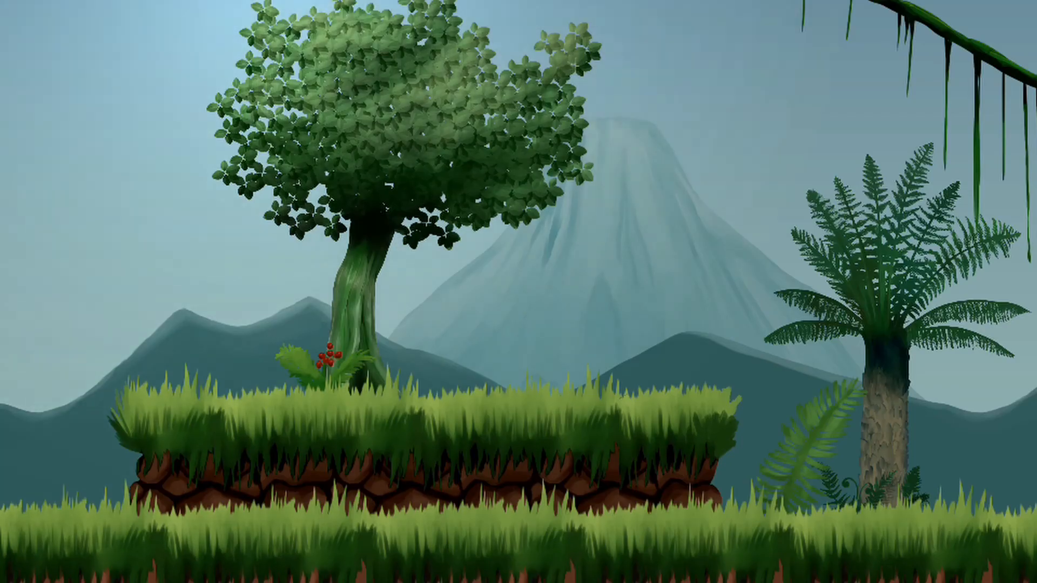